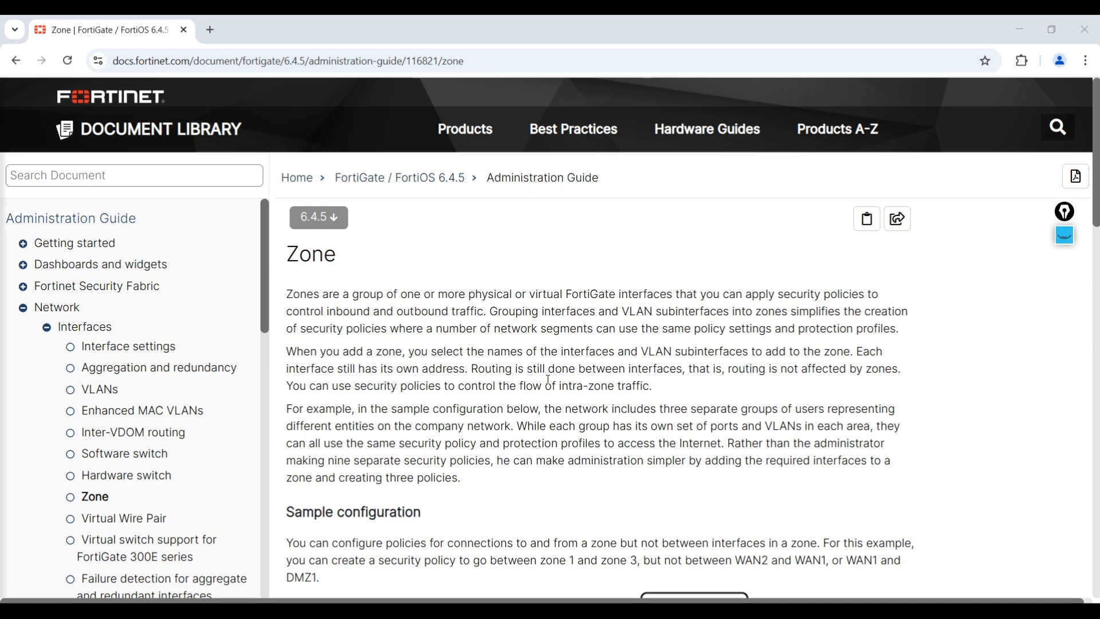
# - Mark the Zone 1, Zone 2 and Zone 3 boxes in the sample configuration diagram with pen check marks
pyautogui.scroll(-5, 549, 380)
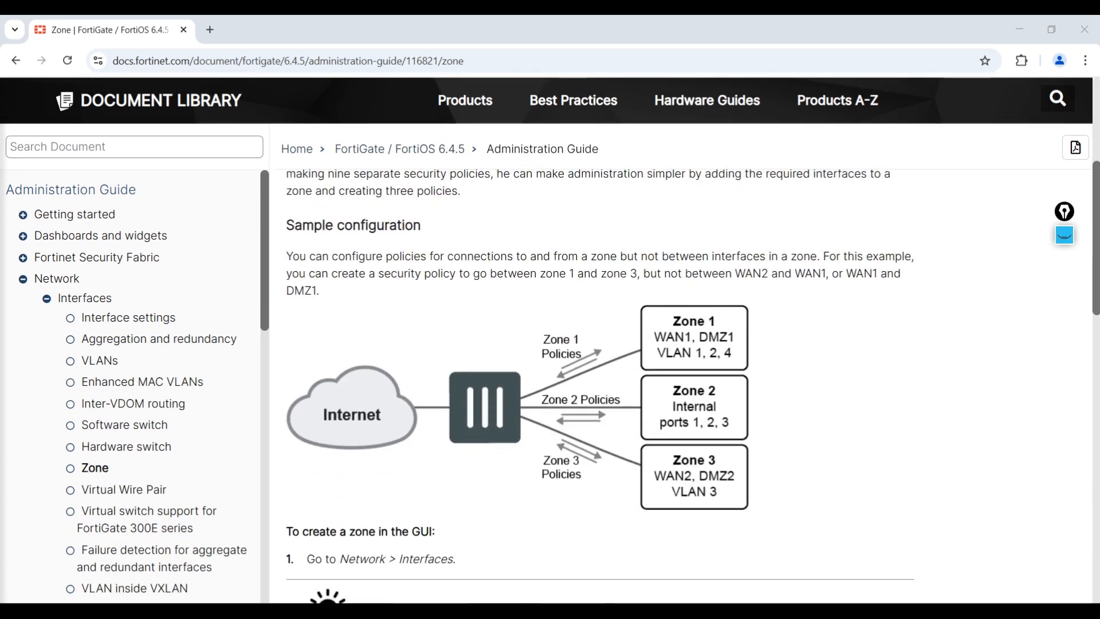
pyautogui.click(1073, 239)
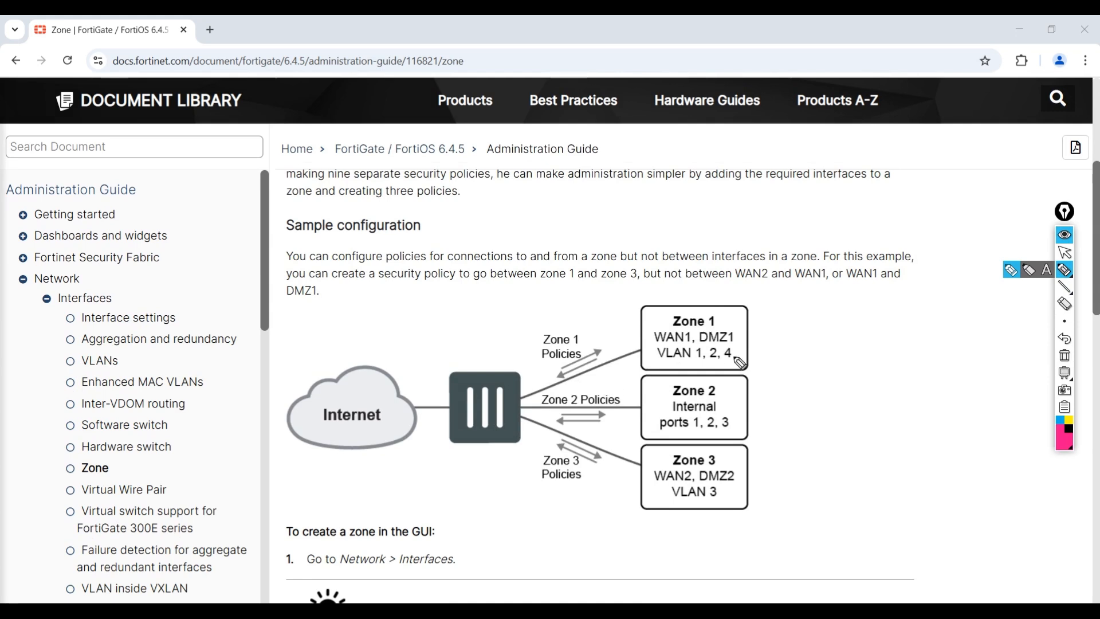
pyautogui.moveTo(750, 328); pyautogui.dragTo(799, 306)
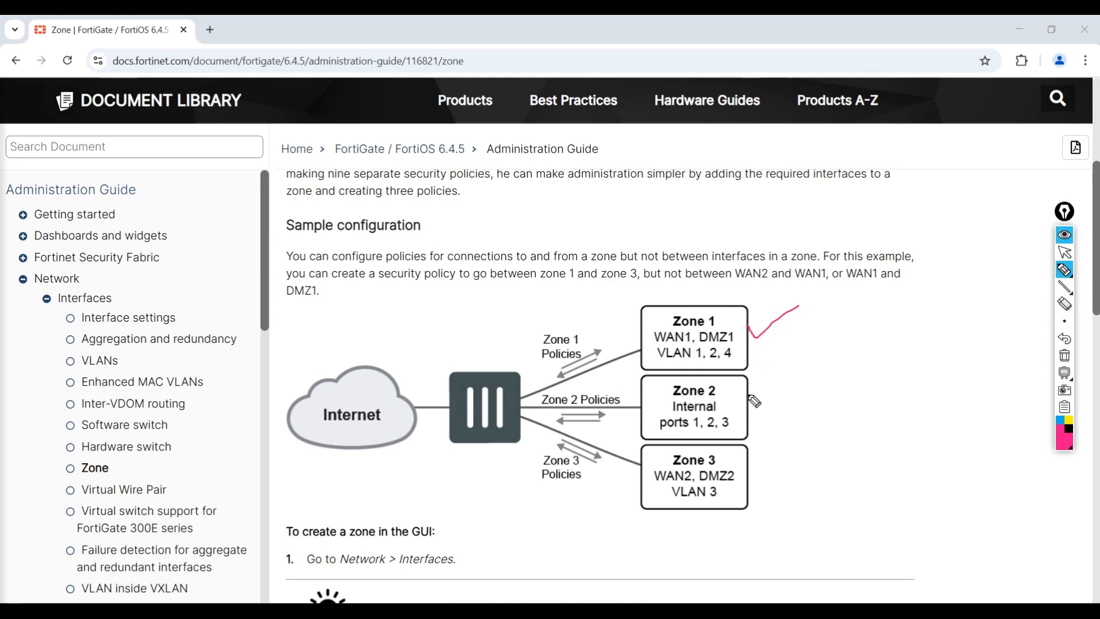
pyautogui.moveTo(749, 396); pyautogui.dragTo(798, 387)
pyautogui.moveTo(762, 475); pyautogui.dragTo(826, 462)
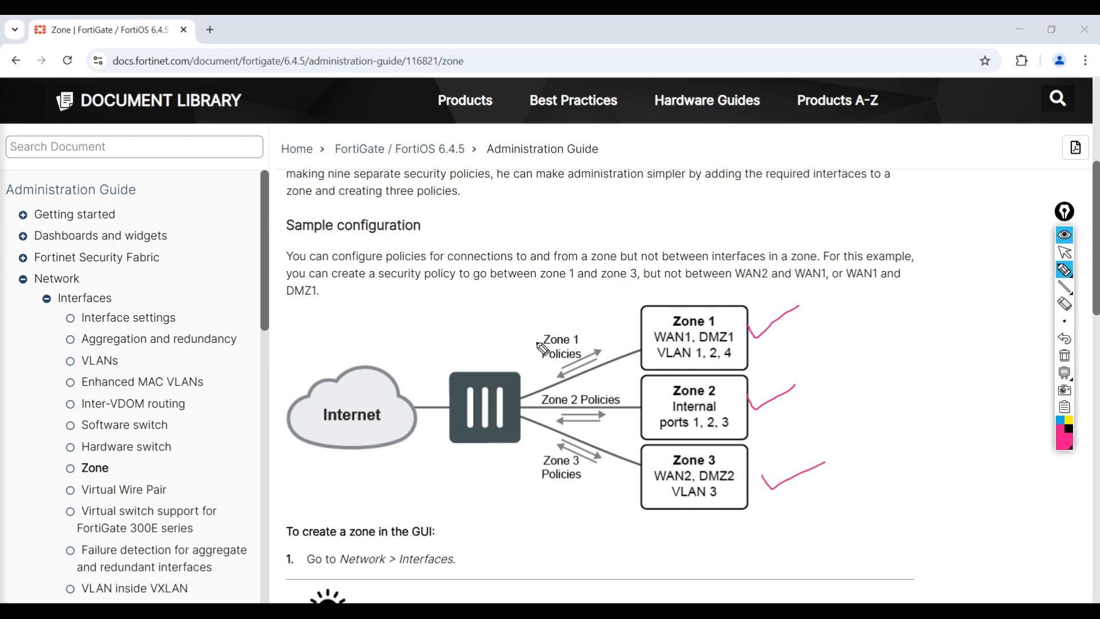
# - Tick the three zone policy labels in the diagram, and clear all the pen annotations
pyautogui.moveTo(533, 335); pyautogui.dragTo(576, 315)
pyautogui.moveTo(529, 397); pyautogui.dragTo(557, 383)
pyautogui.moveTo(524, 456); pyautogui.dragTo(605, 451)
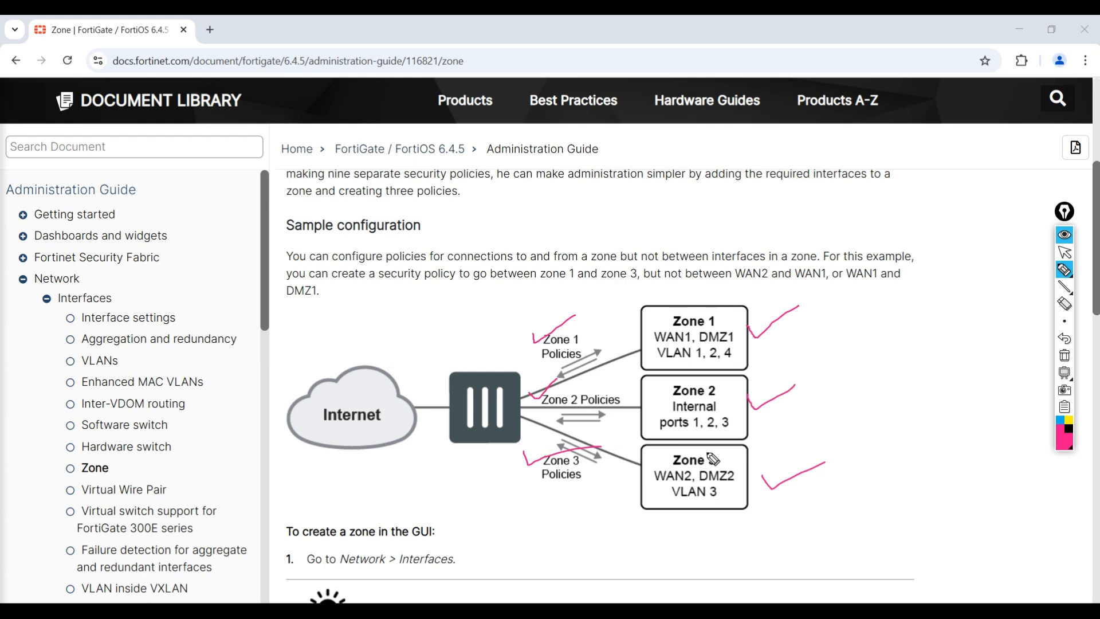
pyautogui.click(1065, 356)
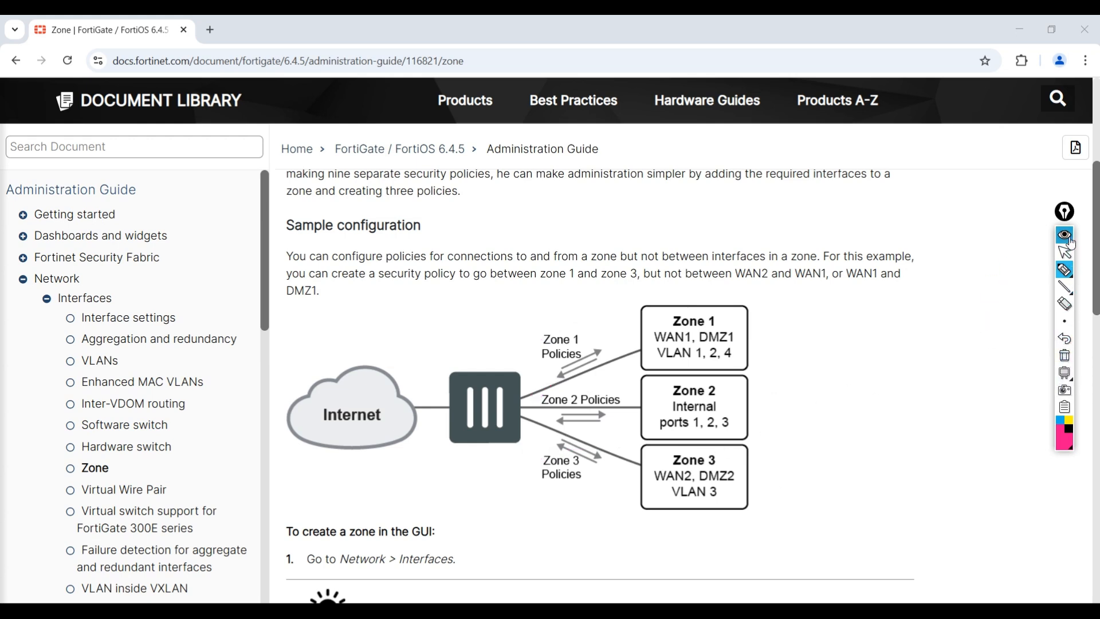
pyautogui.click(1065, 252)
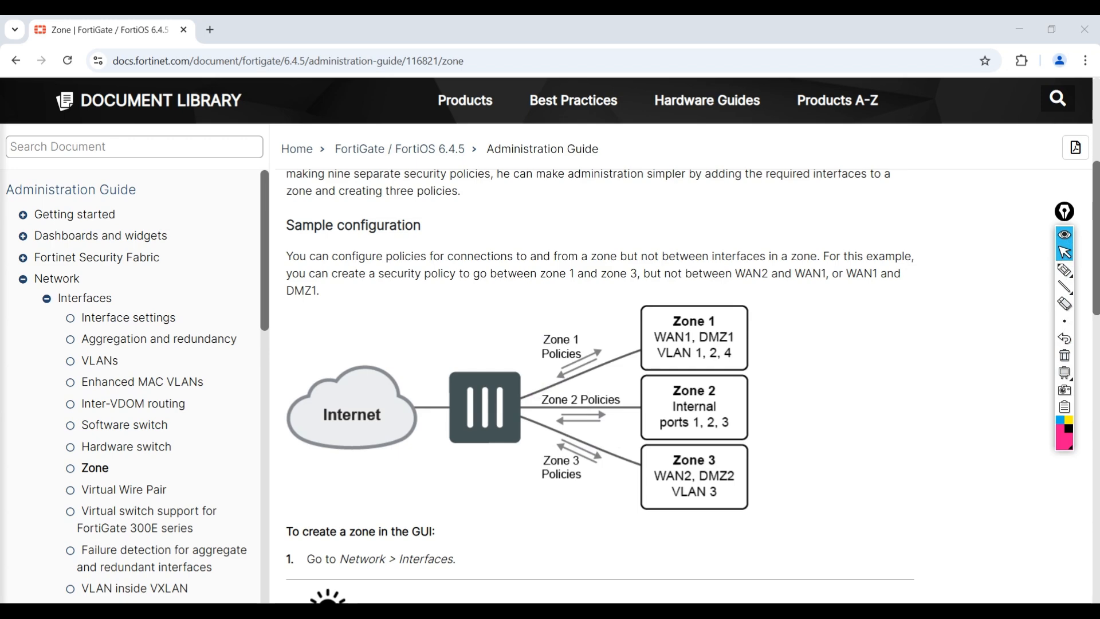
# - Switch to the EVE topology and underline the vlan10, vlan20, SRV1 and SRV2 labels with the pen
pyautogui.hotkey('alt', 'Tab')
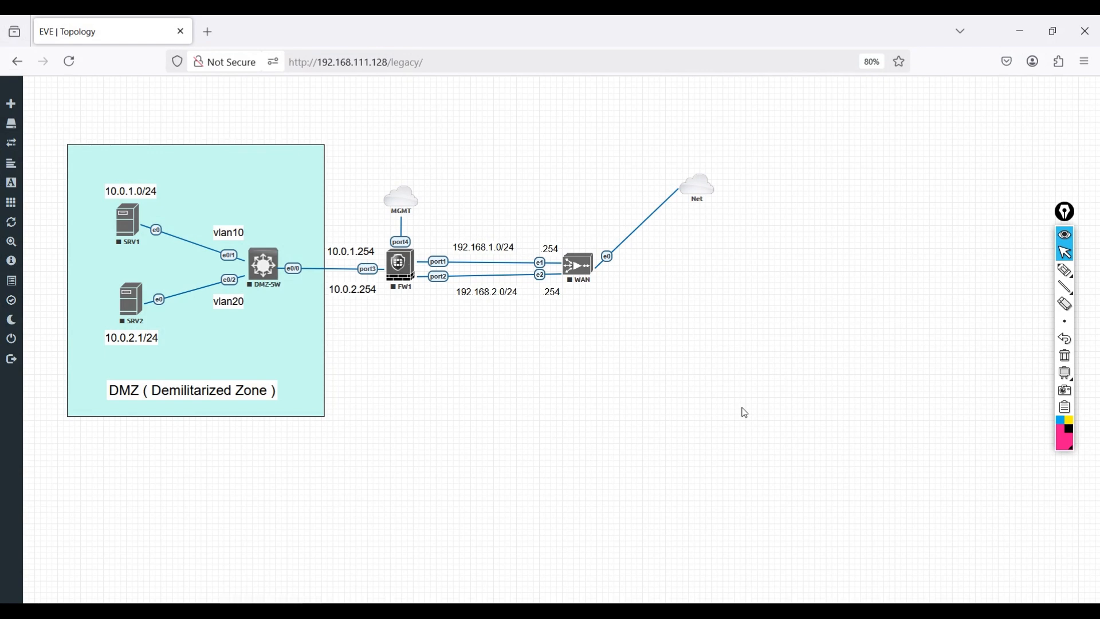
pyautogui.click(1065, 270)
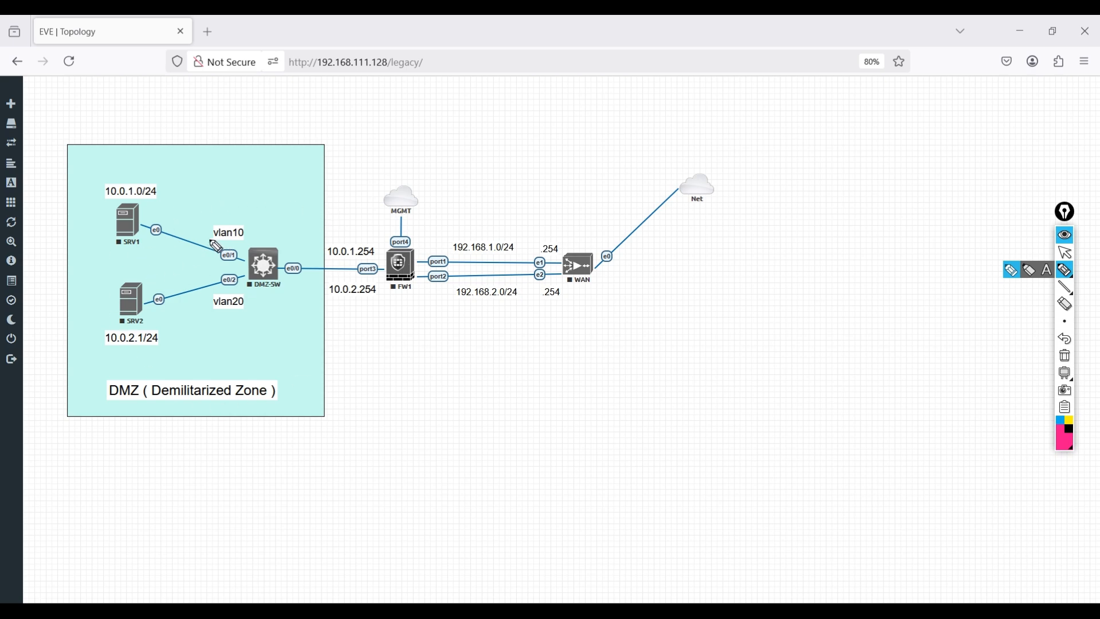
pyautogui.moveTo(210, 241); pyautogui.dragTo(236, 243)
pyautogui.moveTo(210, 307); pyautogui.dragTo(261, 309)
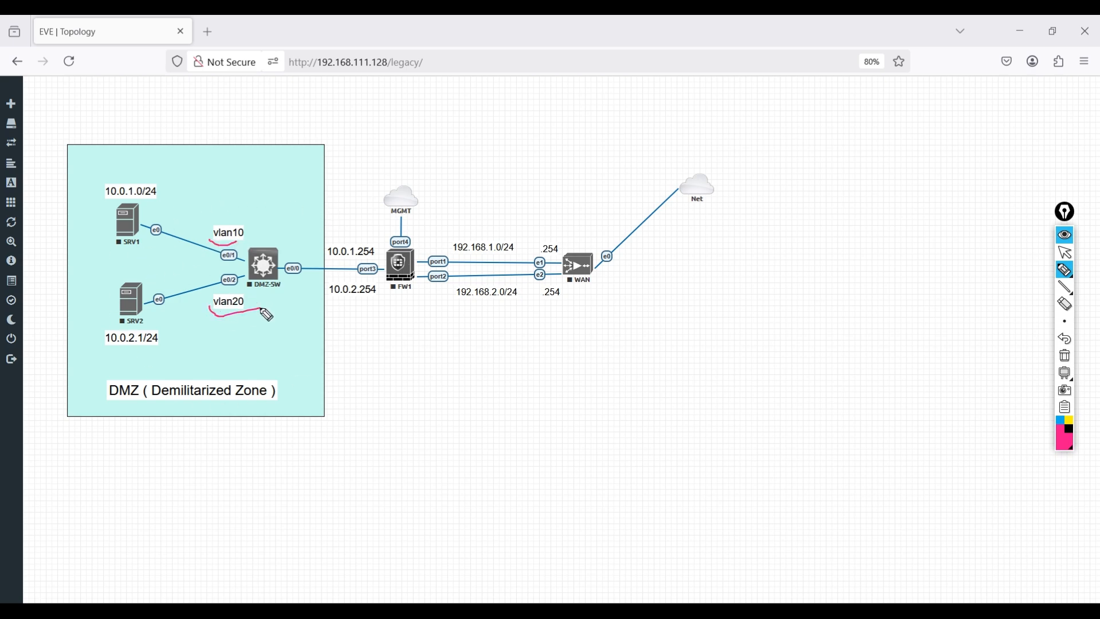
pyautogui.moveTo(119, 248); pyautogui.dragTo(140, 246)
pyautogui.moveTo(125, 326); pyautogui.dragTo(154, 328)
# - Tick the vlan10 and vlan20 labels and circle the DMZ ( Demilitarized Zone ) label with the pen
pyautogui.moveTo(227, 218); pyautogui.dragTo(245, 205)
pyautogui.moveTo(228, 317); pyautogui.dragTo(247, 311)
pyautogui.click(117, 406)
pyautogui.moveTo(129, 411)
pyautogui.mouseDown()
pyautogui.moveTo(295, 393)
pyautogui.moveTo(91, 386)
pyautogui.moveTo(126, 410)
pyautogui.mouseUp()
# - Add further ticks at both VLANs and arrows into and out of the DMZ label, and clear all annotations
pyautogui.moveTo(232, 245); pyautogui.dragTo(249, 239)
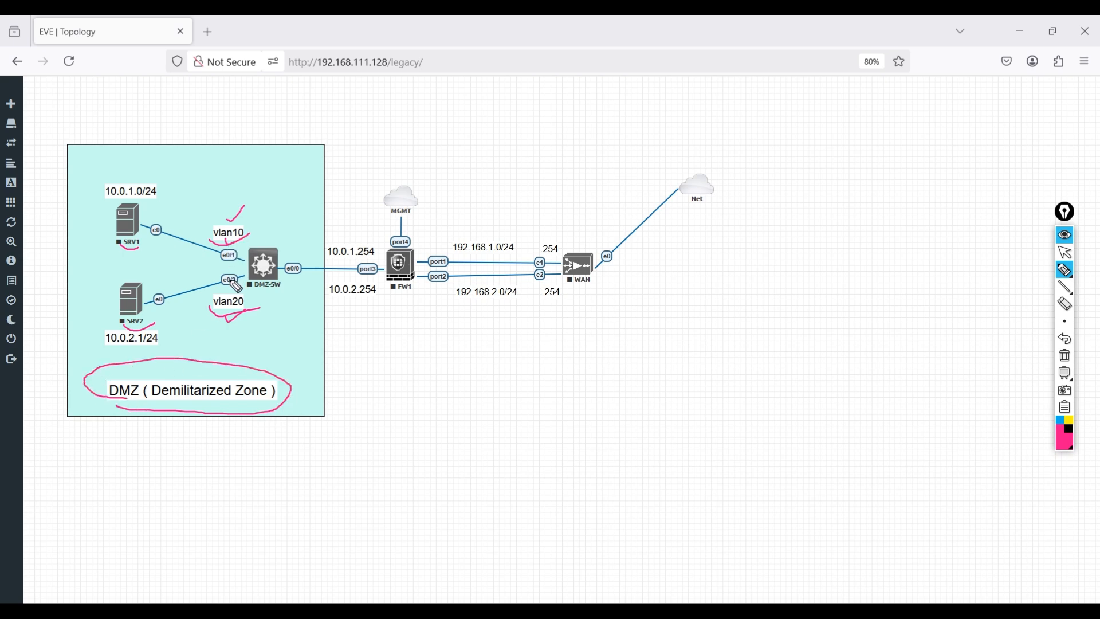
pyautogui.moveTo(228, 294); pyautogui.dragTo(246, 285)
pyautogui.moveTo(240, 341); pyautogui.dragTo(242, 361)
pyautogui.moveTo(219, 415)
pyautogui.mouseDown()
pyautogui.moveTo(251, 438)
pyautogui.moveTo(243, 454)
pyautogui.mouseUp()
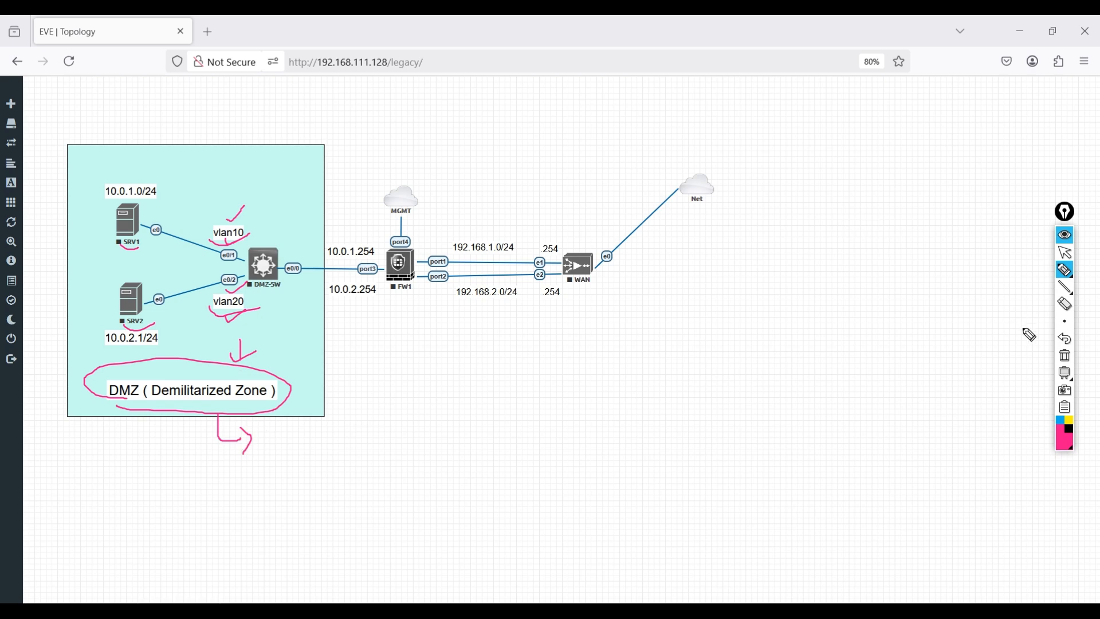
pyautogui.click(1065, 356)
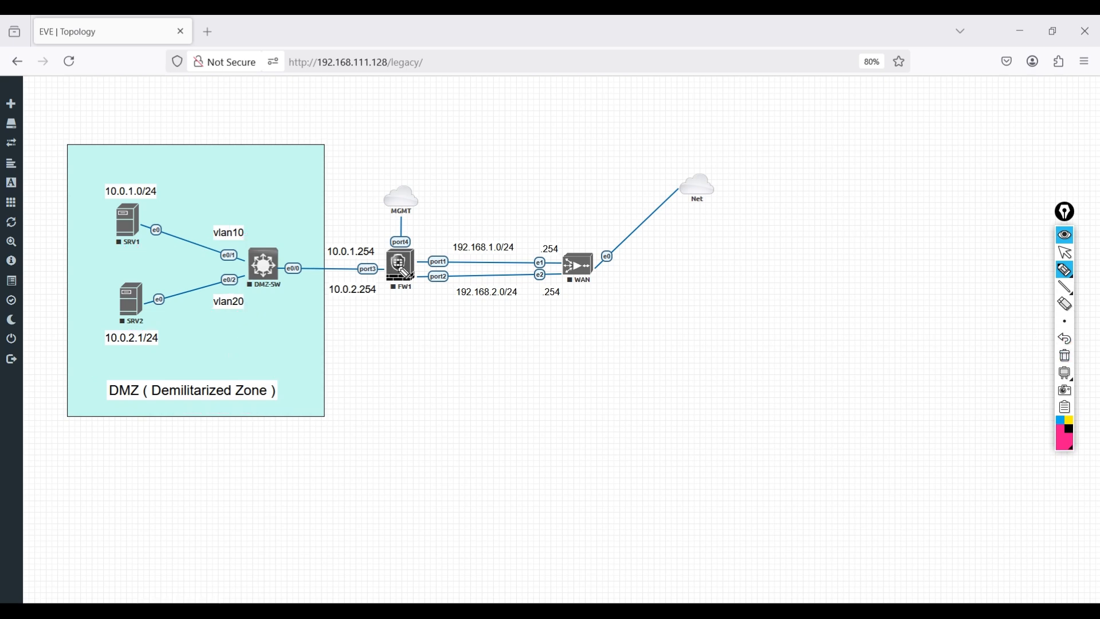
pyautogui.click(1065, 252)
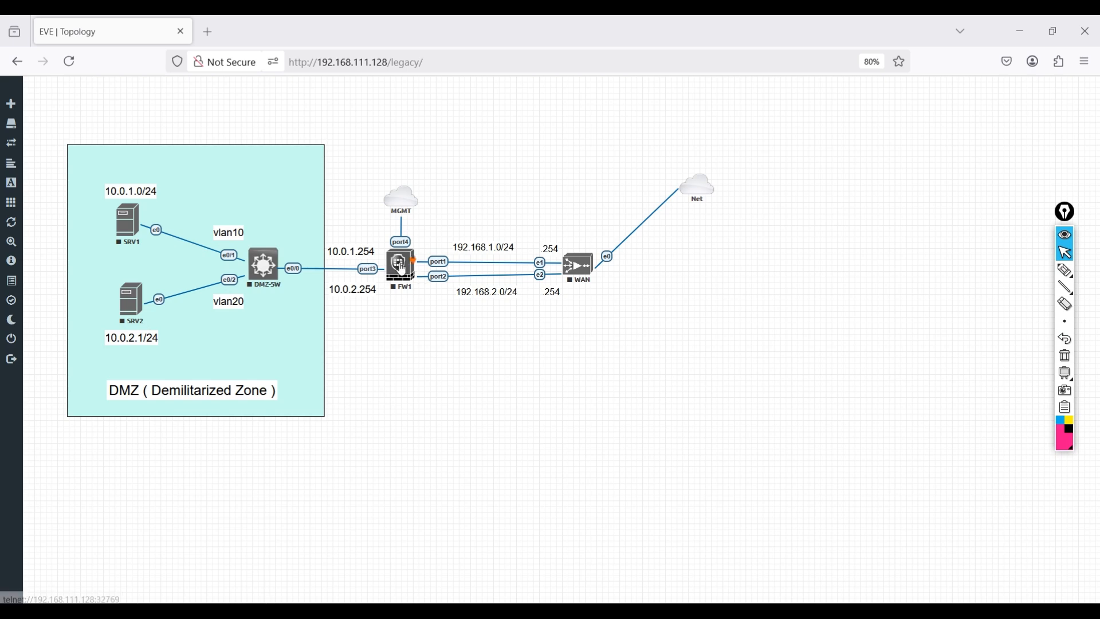
# - Start the FW1, WAN and DMZ-SW nodes in the topology
pyautogui.rightClick(403, 269)
pyautogui.click(427, 288)
pyautogui.rightClick(580, 265)
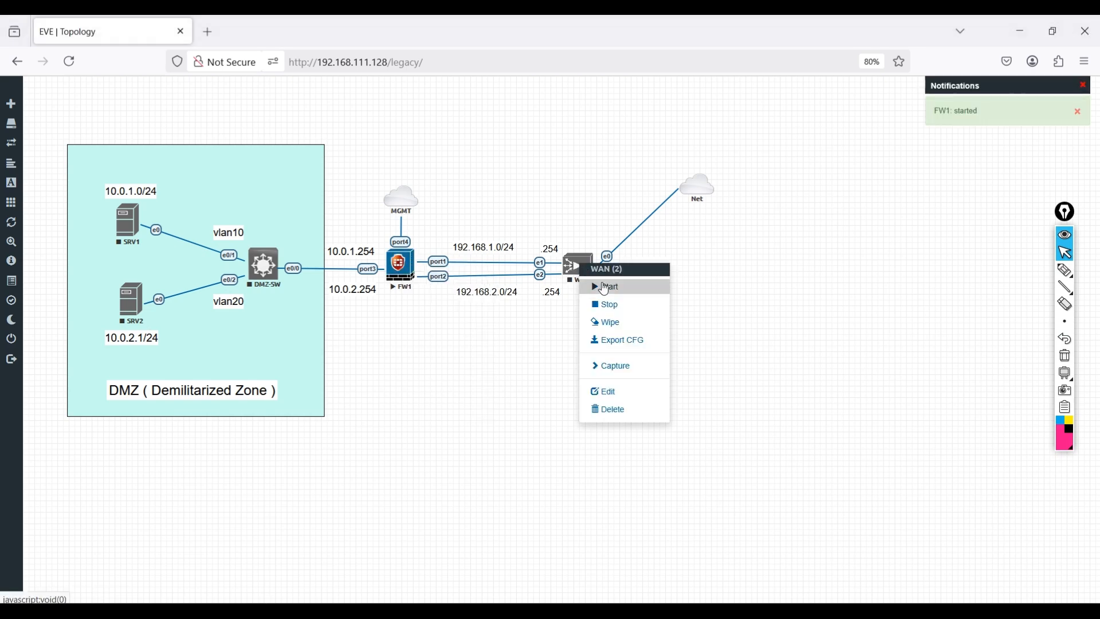
pyautogui.click(606, 289)
pyautogui.rightClick(263, 266)
pyautogui.click(284, 293)
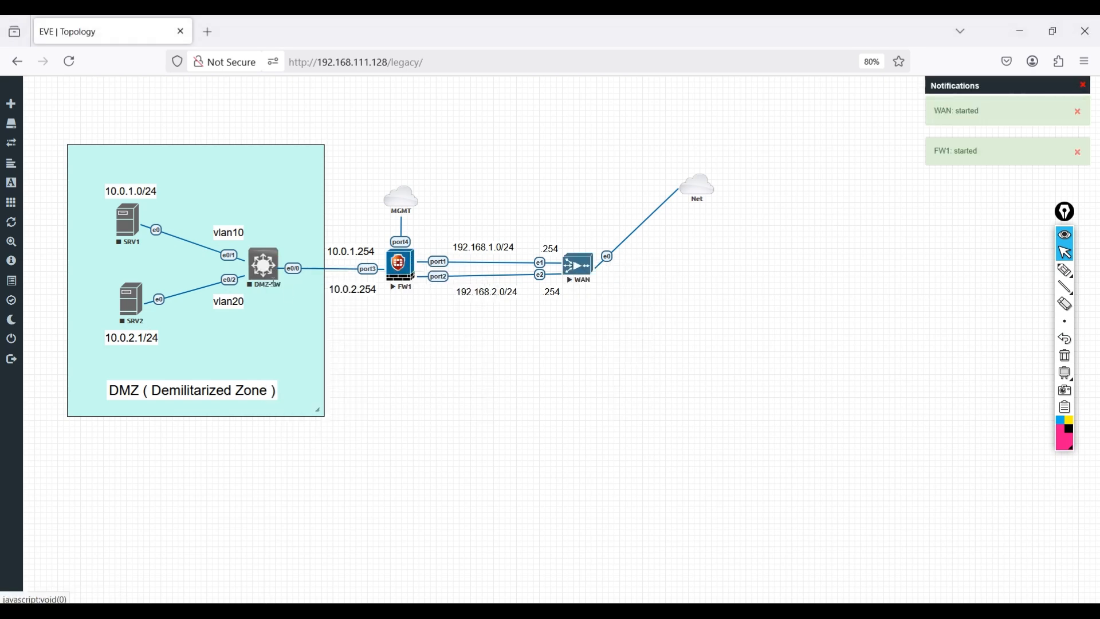
# - Start the SRV1 and SRV2 server nodes and dismiss the notifications
pyautogui.rightClick(127, 231)
pyautogui.click(156, 249)
pyautogui.rightClick(132, 301)
pyautogui.click(161, 327)
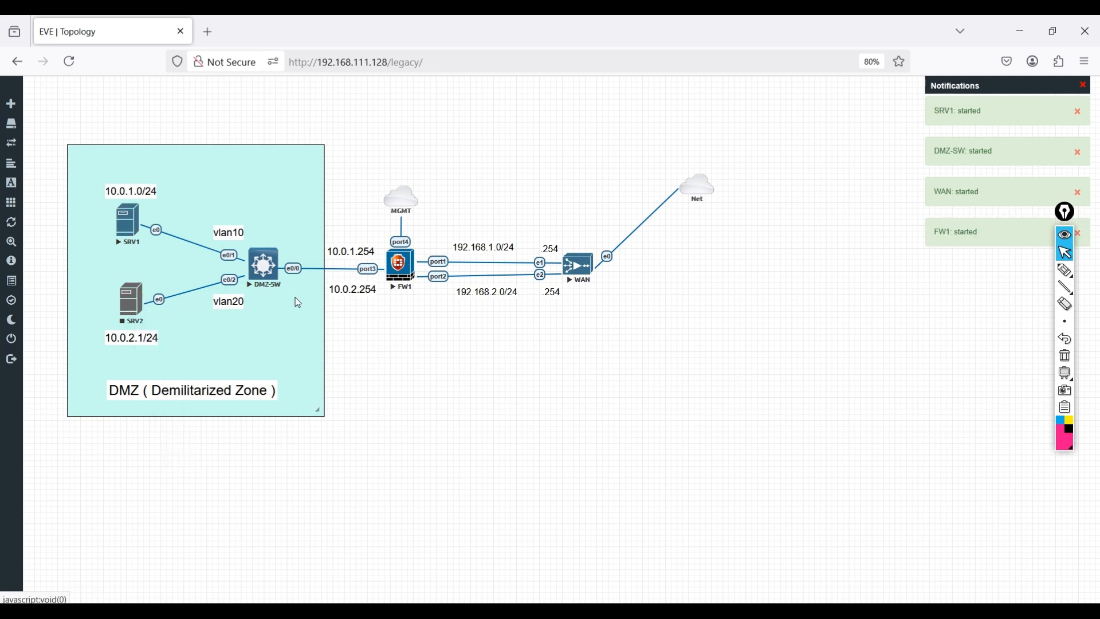
pyautogui.click(1084, 85)
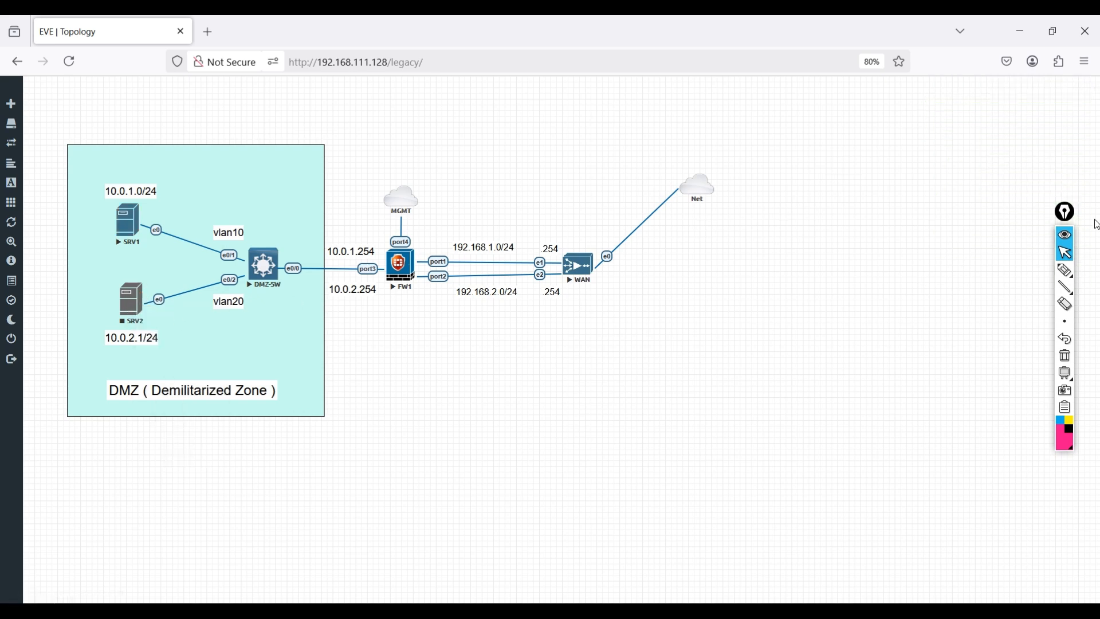
# - Open the FW1 console and log in as admin with the account password
pyautogui.click(409, 285)
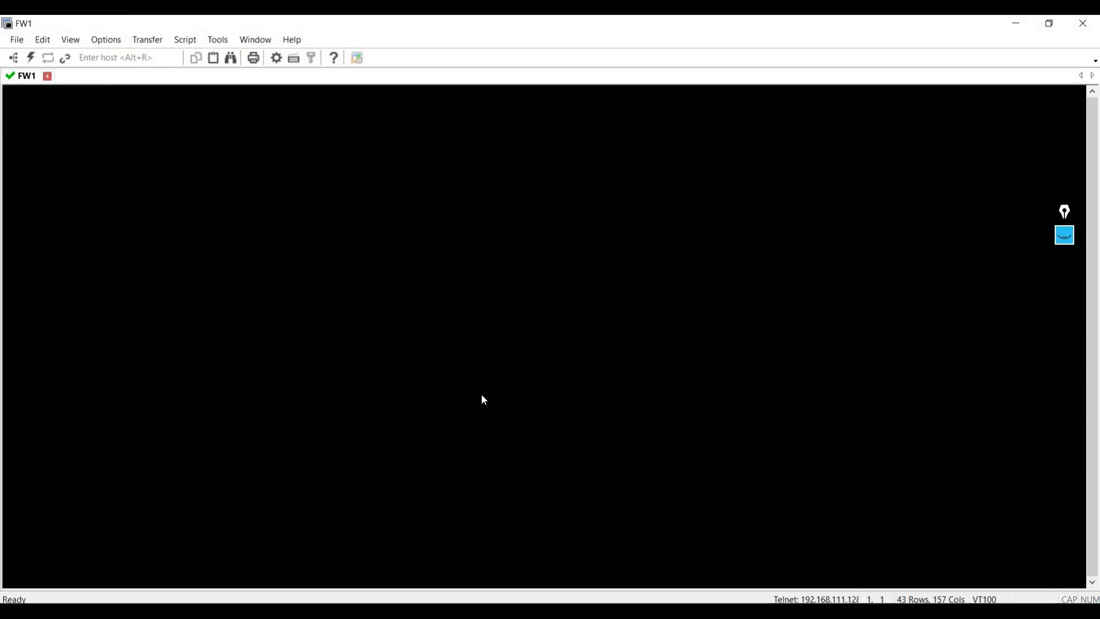
pyautogui.hotkey('alt', 'Tab')
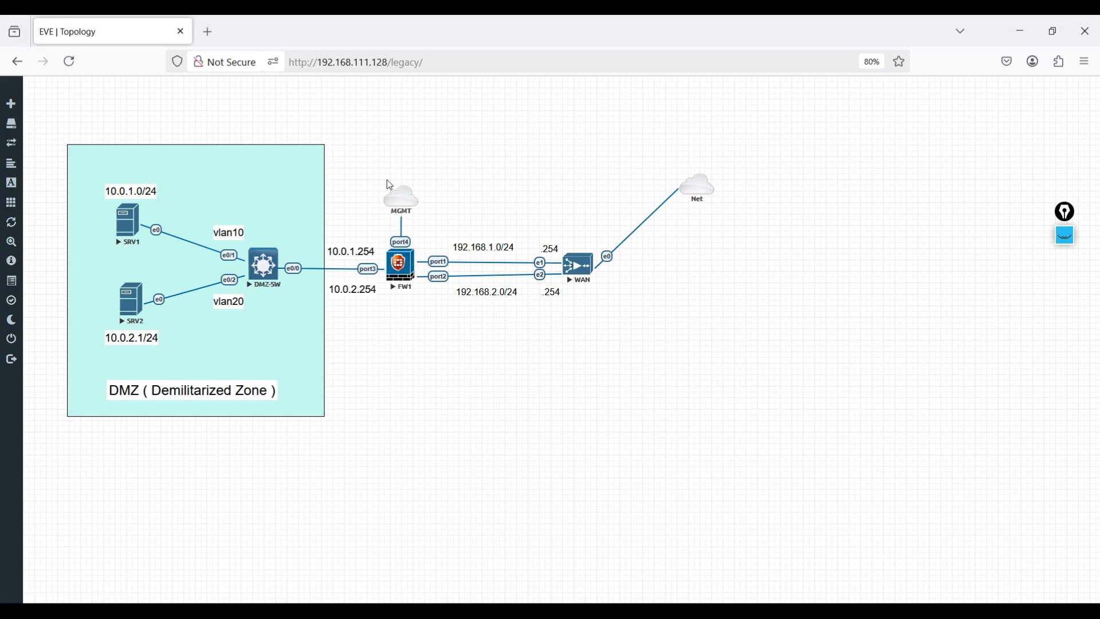
pyautogui.click(407, 282)
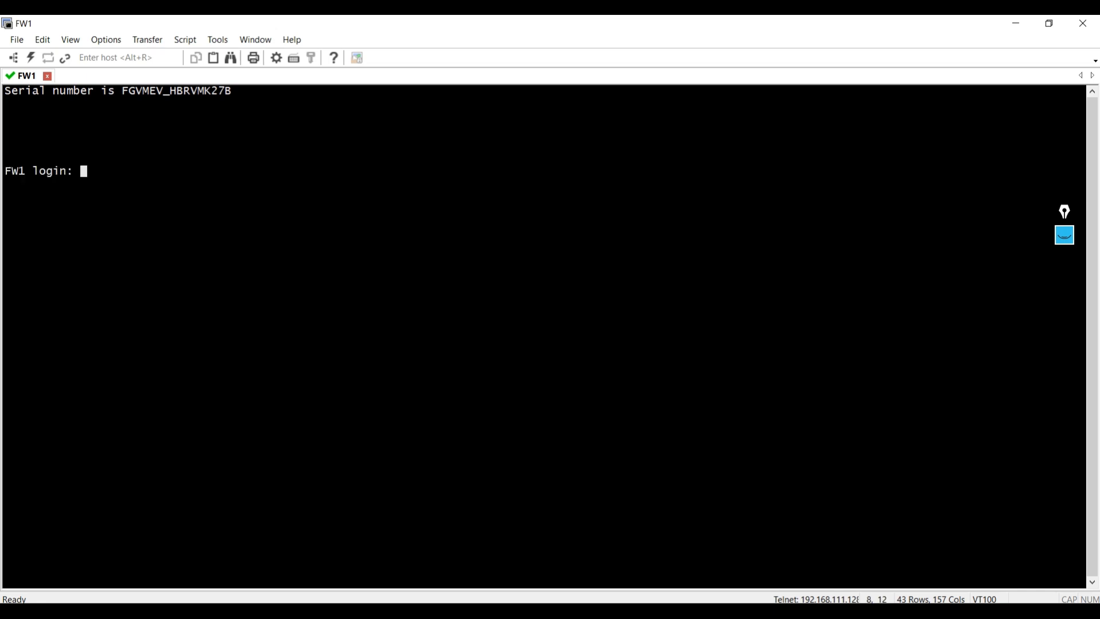
pyautogui.write('dmin')
pyautogui.press('Return')
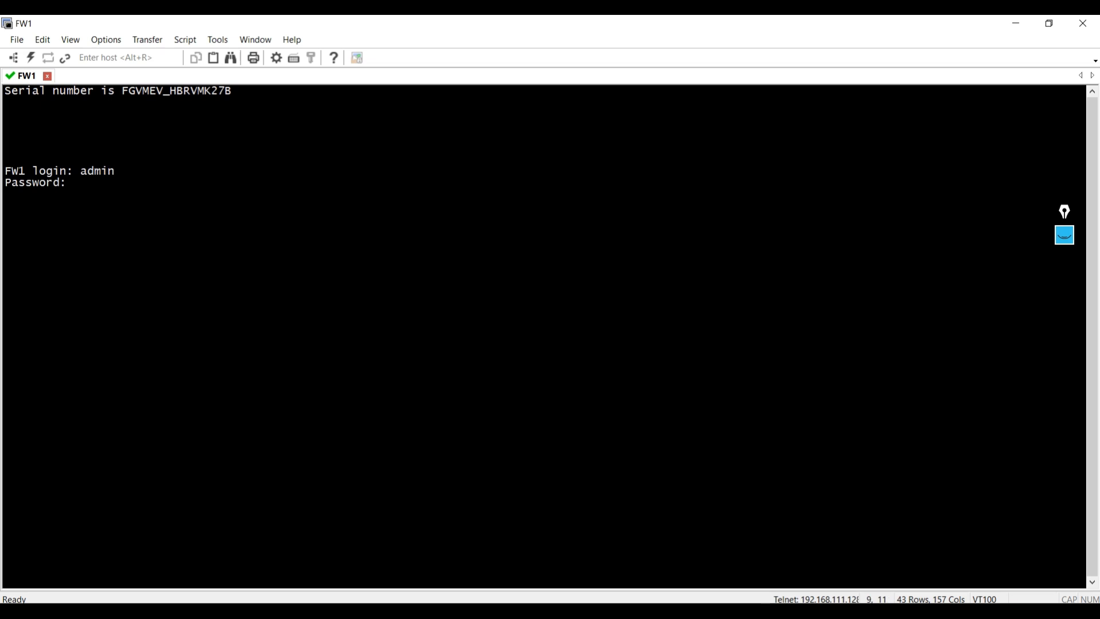
pyautogui.press('Return')
# - Run show system interface on FW1 and copy the IP address of port4
pyautogui.write('show s')
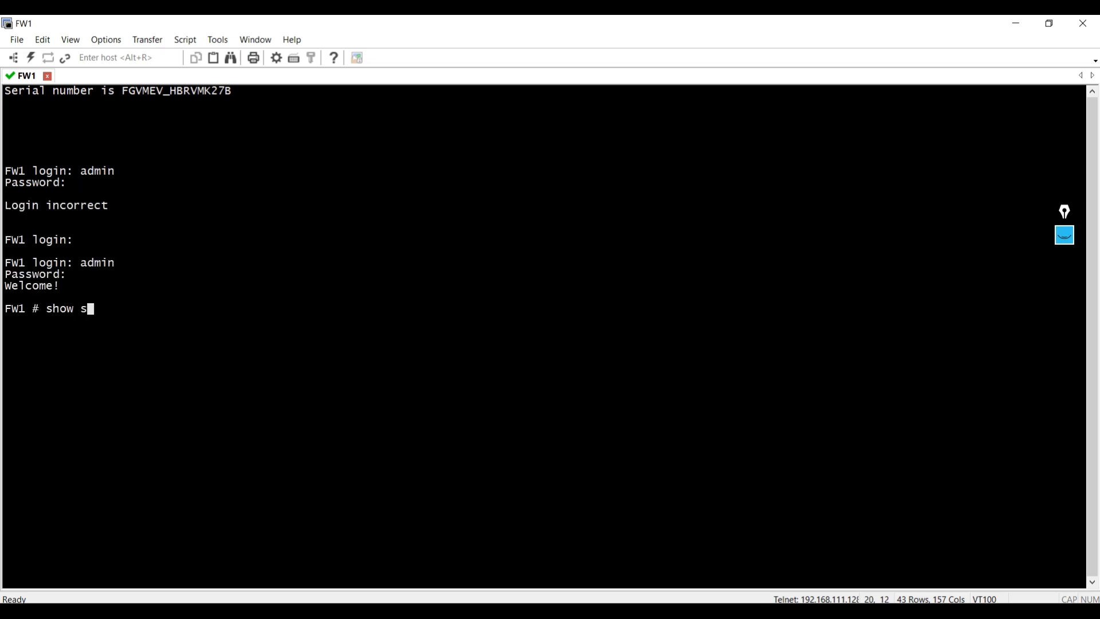
pyautogui.write('ystem interface')
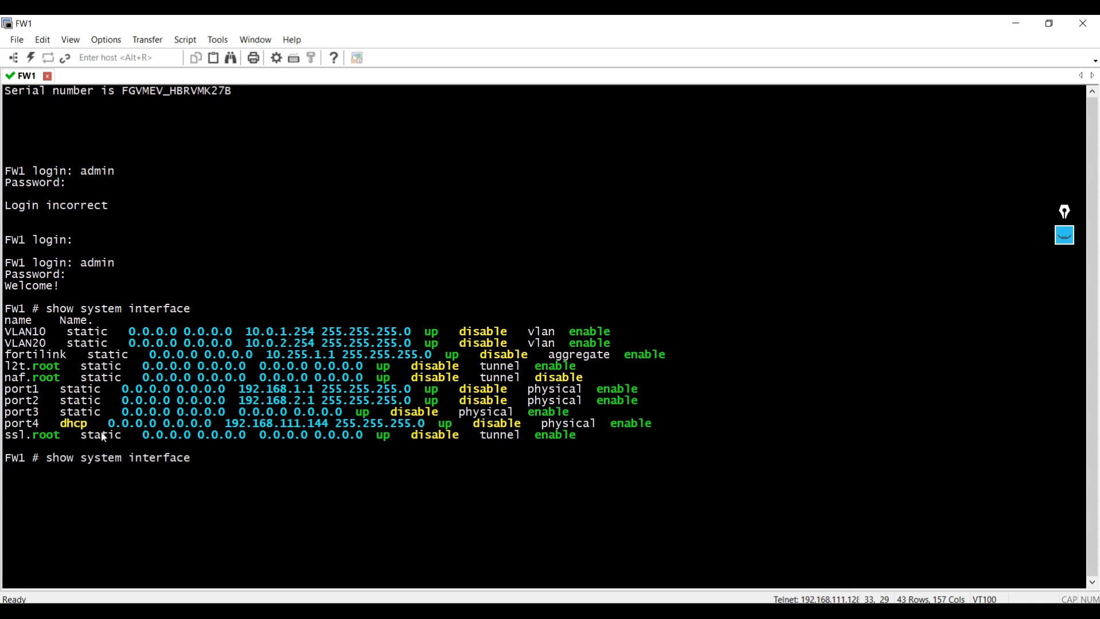
pyautogui.moveTo(221, 425); pyautogui.dragTo(332, 431)
pyautogui.hotkey('ctrl', 'c')
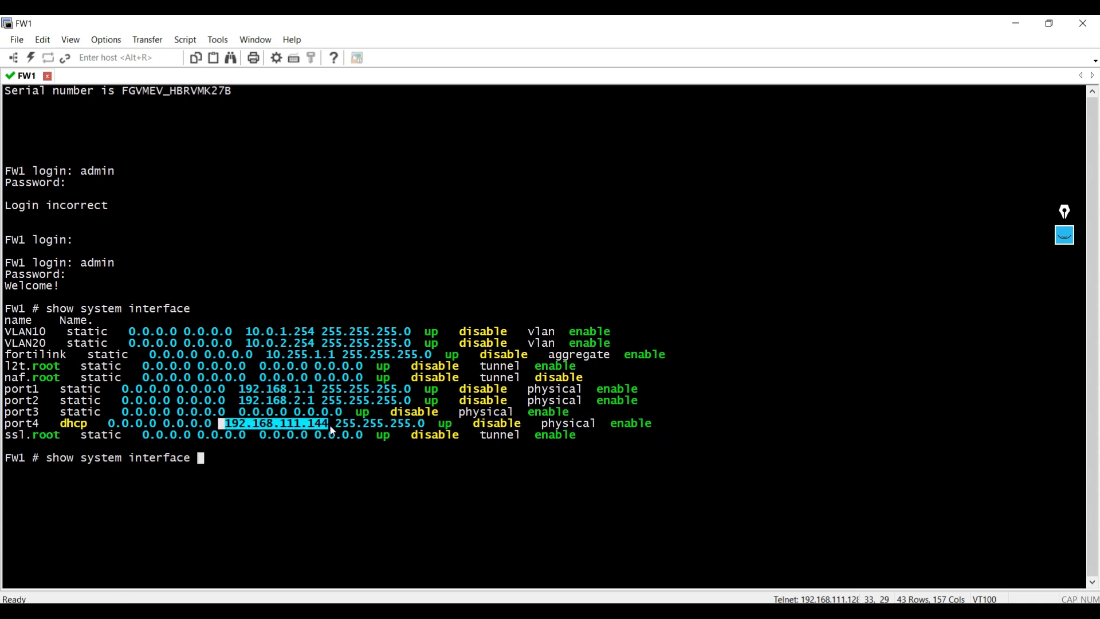
# - Switch to the browser and open the copied address 192.168.111.144 in a new tab
pyautogui.click(473, 610)
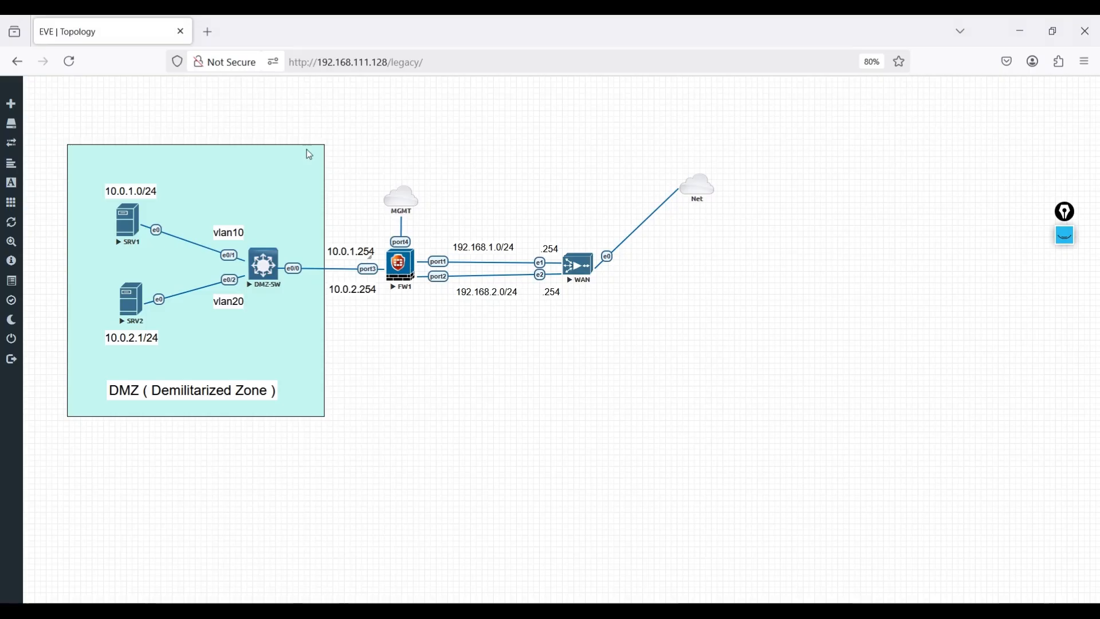
pyautogui.click(220, 41)
pyautogui.click(318, 64)
pyautogui.hotkey('ctrl', 'v')
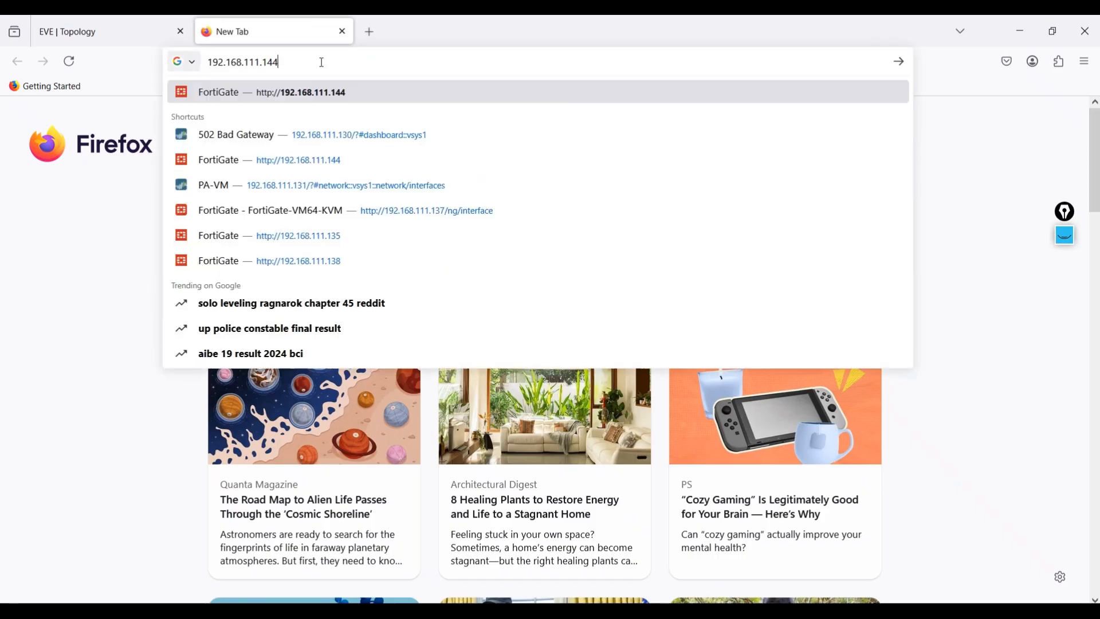
pyautogui.press('Return')
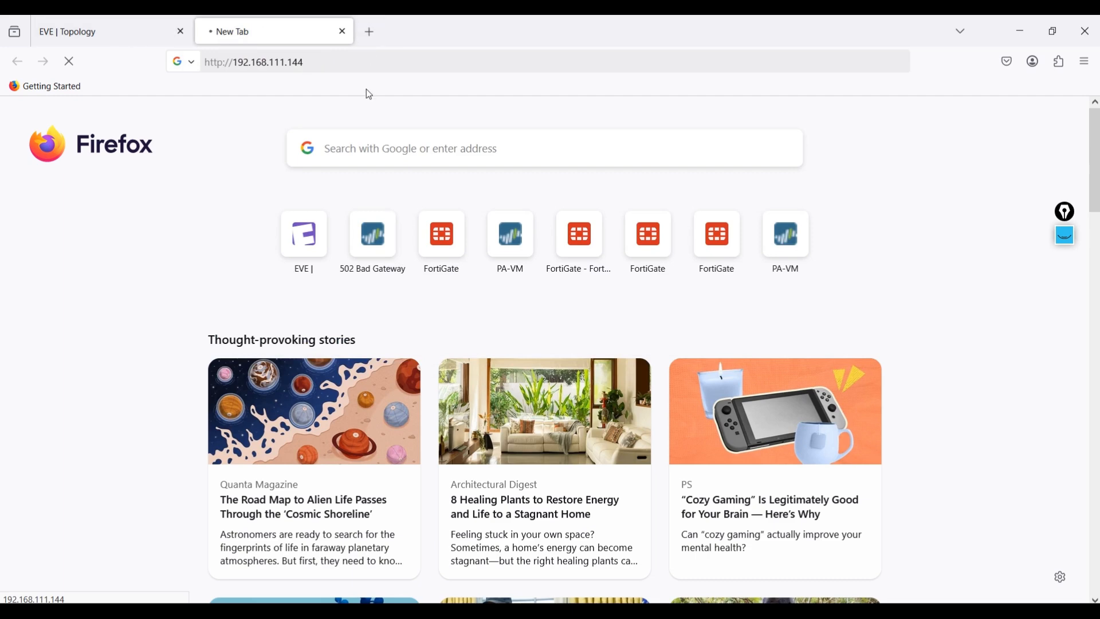
# - Return to the FW1 console and rerun show system interface to recheck the port4 address
pyautogui.hotkey('alt', 'Tab')
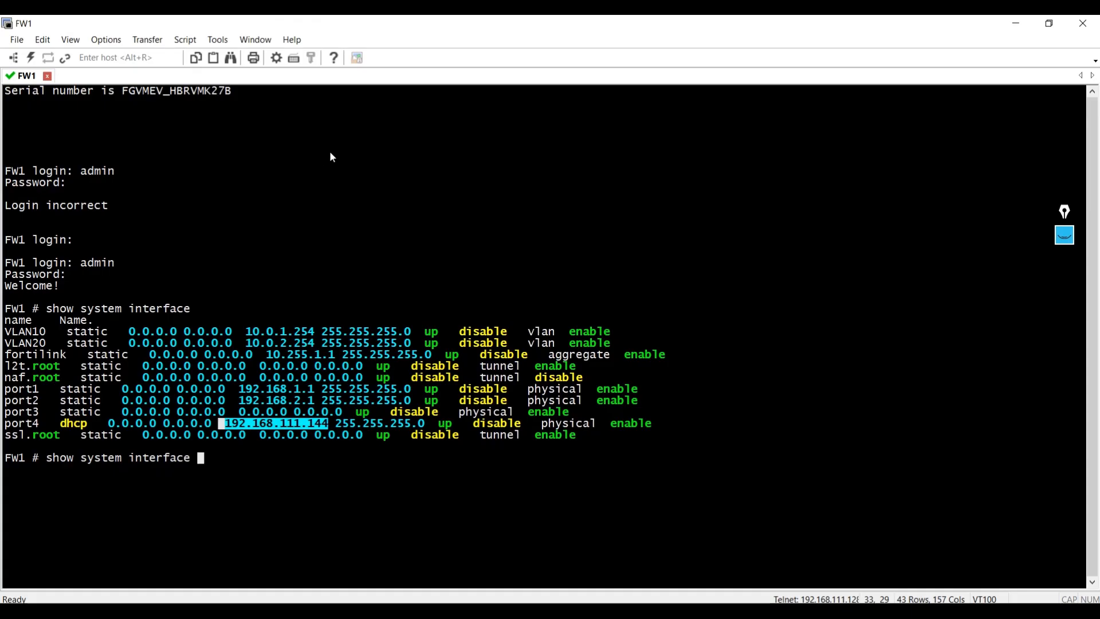
pyautogui.press('Return')
pyautogui.press('Up')
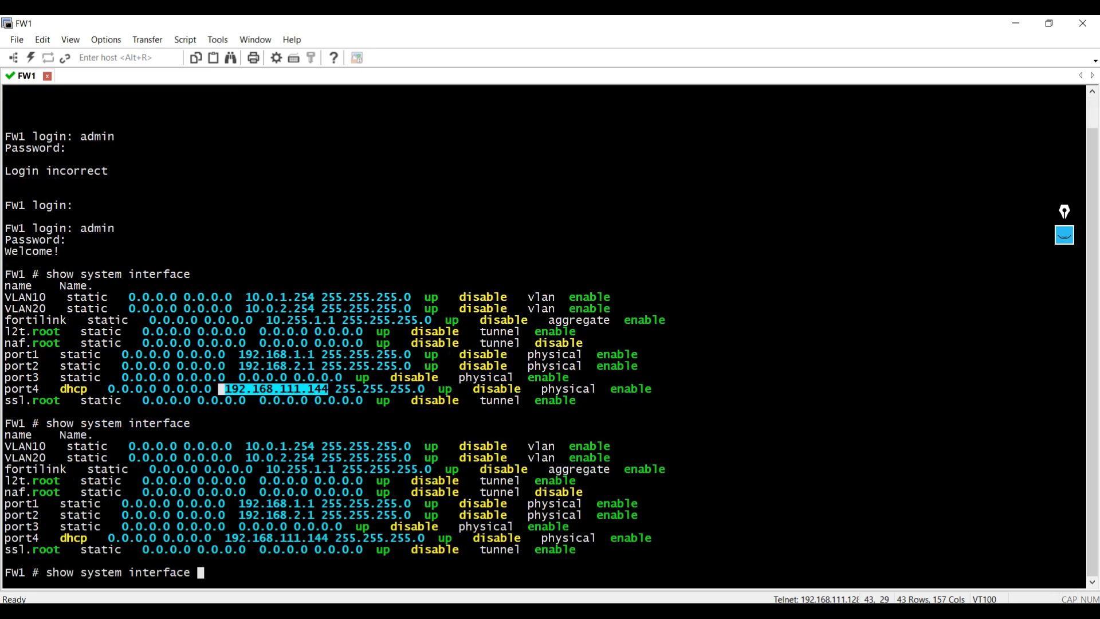
pyautogui.press('Return')
pyautogui.press('Up')
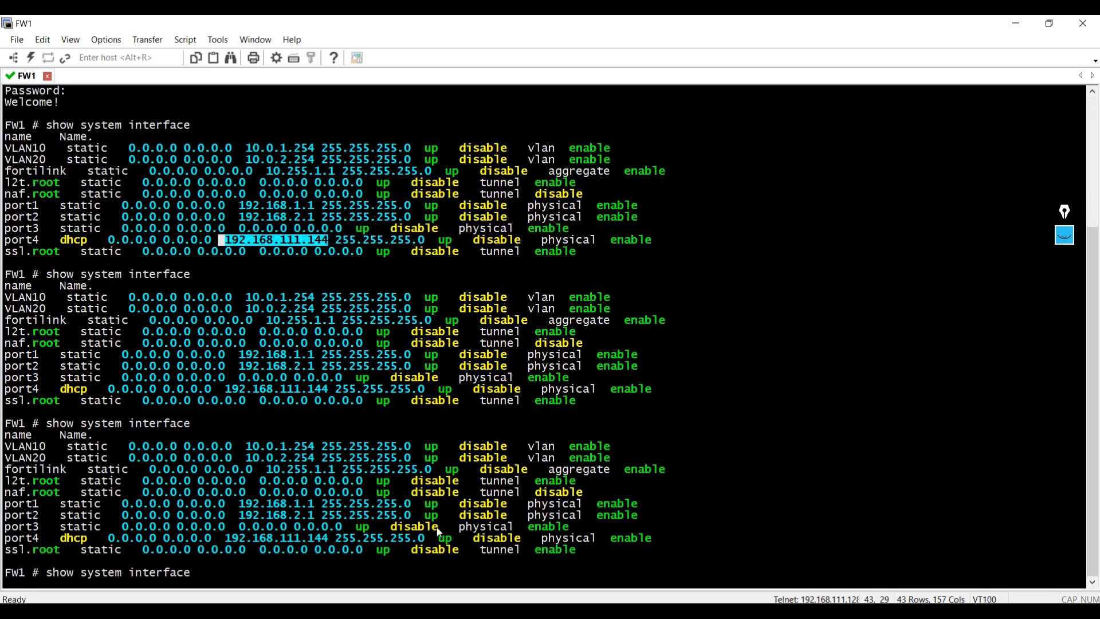
# - Switch back to the browser and load the FortiGate login page at 192.168.111.144 again
pyautogui.hotkey('alt', 'Tab')
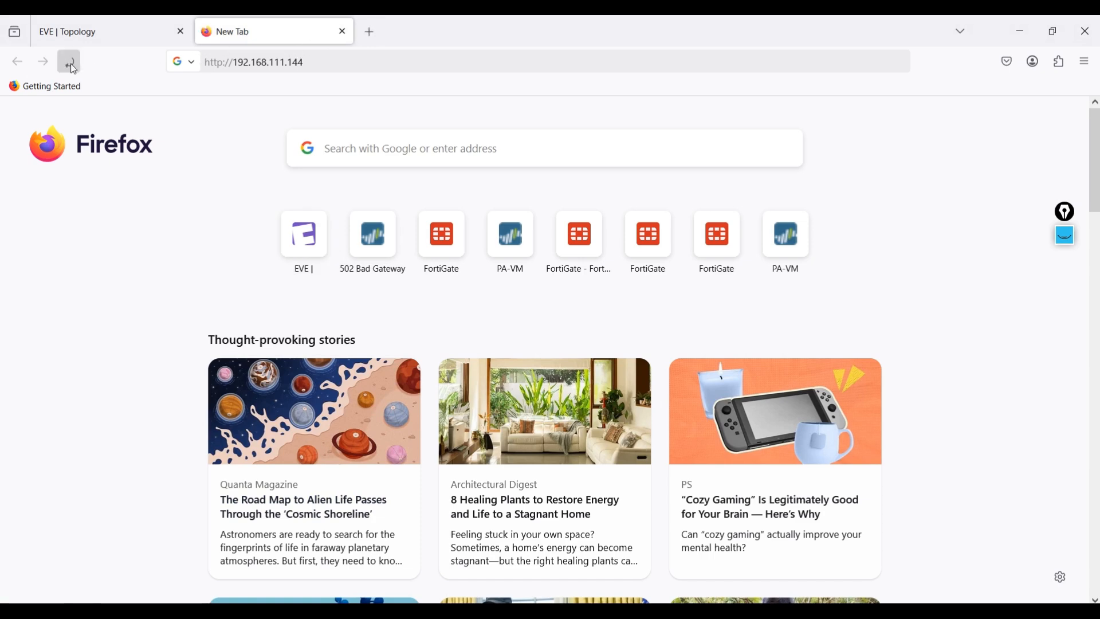
pyautogui.click(69, 62)
pyautogui.click(313, 67)
pyautogui.write('192.168.111.144')
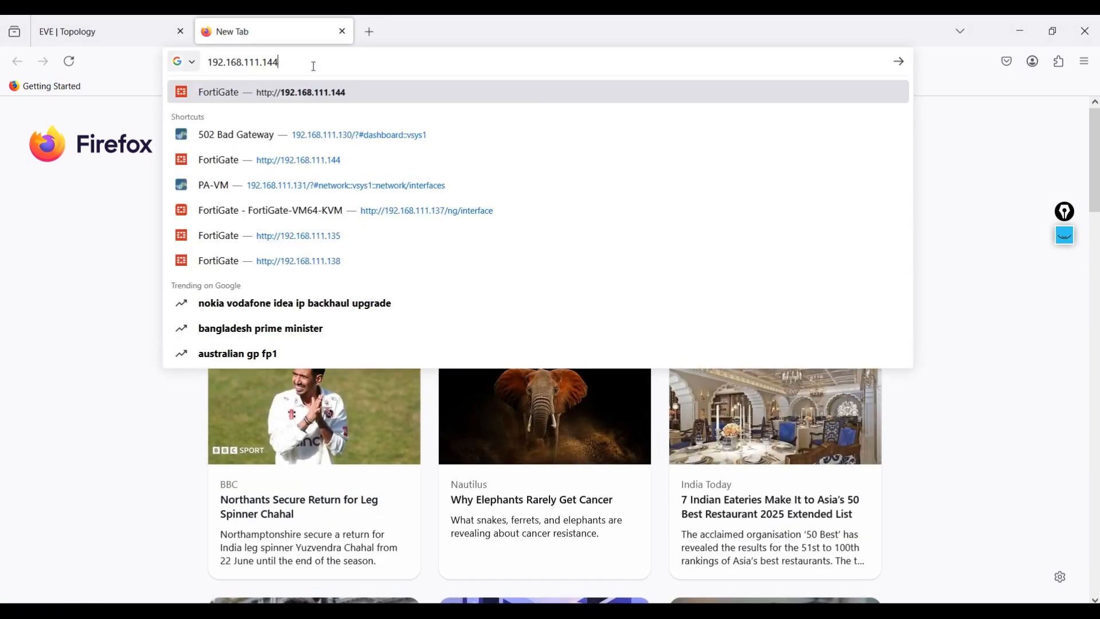
pyautogui.press('Return')
pyautogui.click(286, 62)
pyautogui.press('Return')
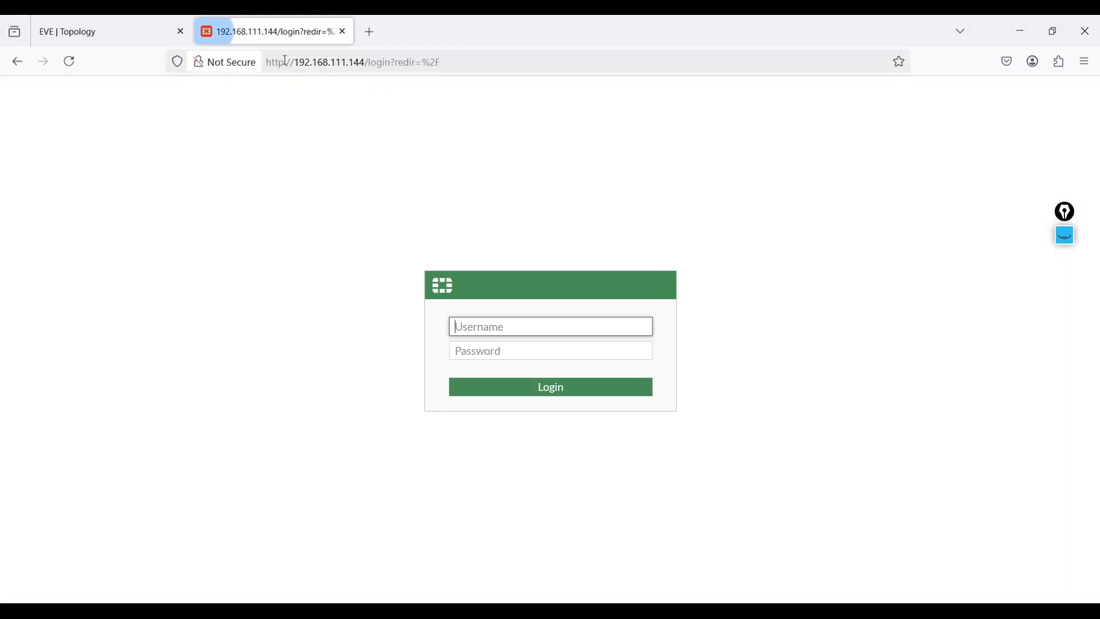
# - Log in to FW1 as admin with the account password and decline saving the credentials
pyautogui.write('admin')
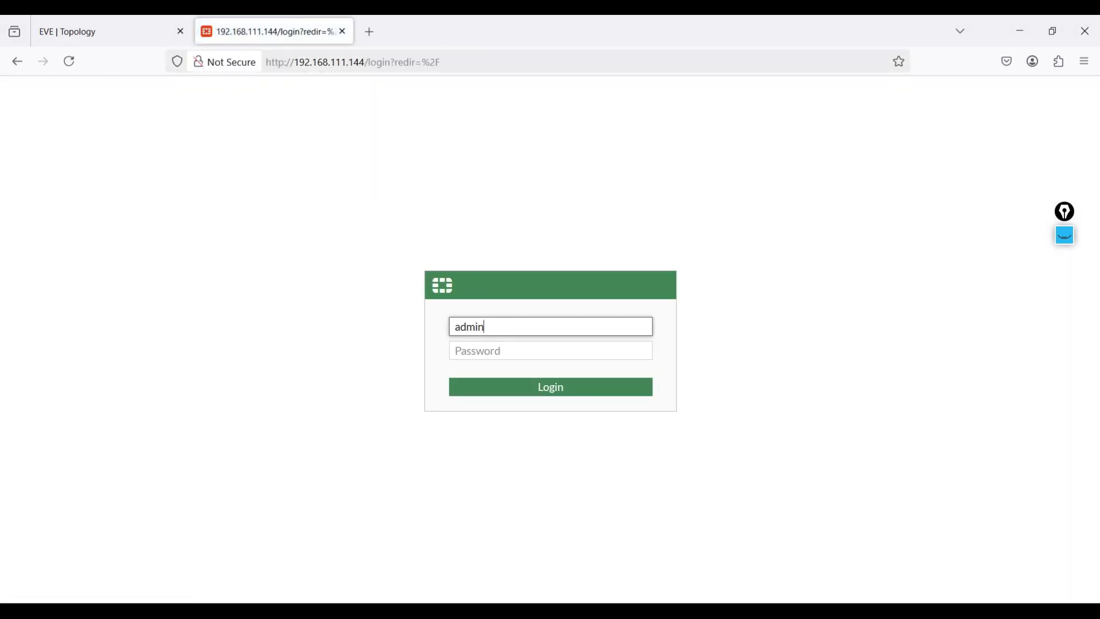
pyautogui.press('Tab')
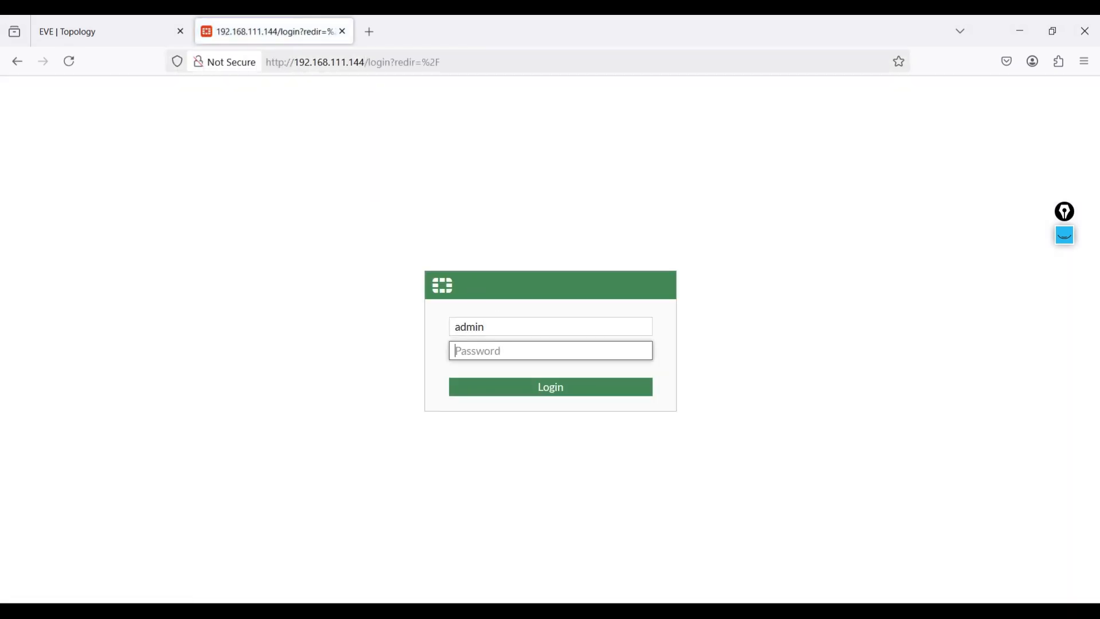
pyautogui.write('adm')
pyautogui.click(514, 386)
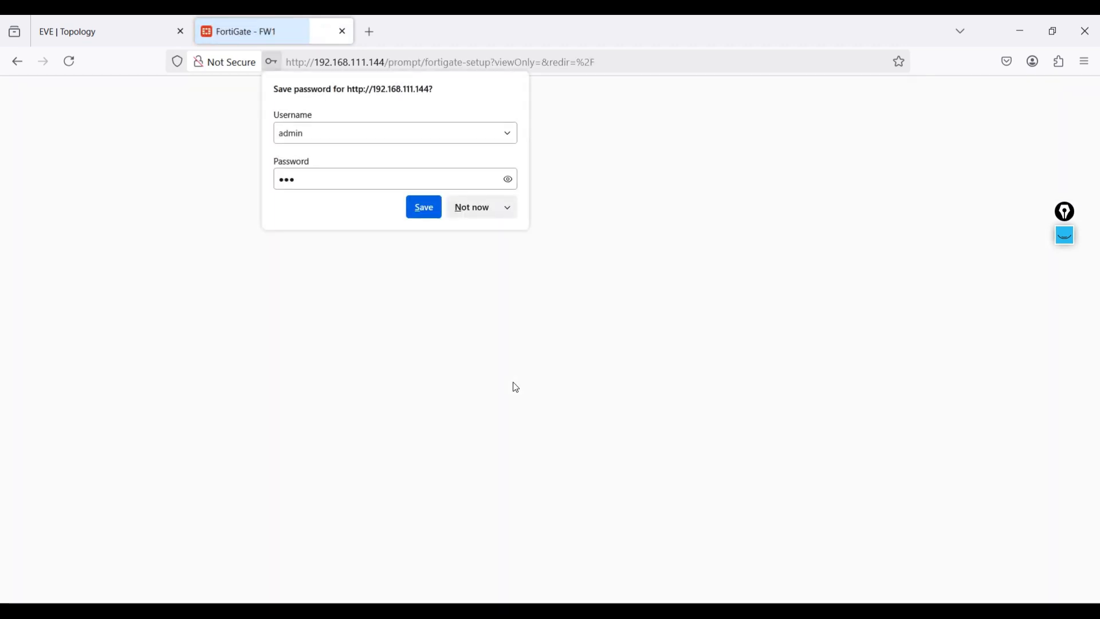
pyautogui.click(472, 207)
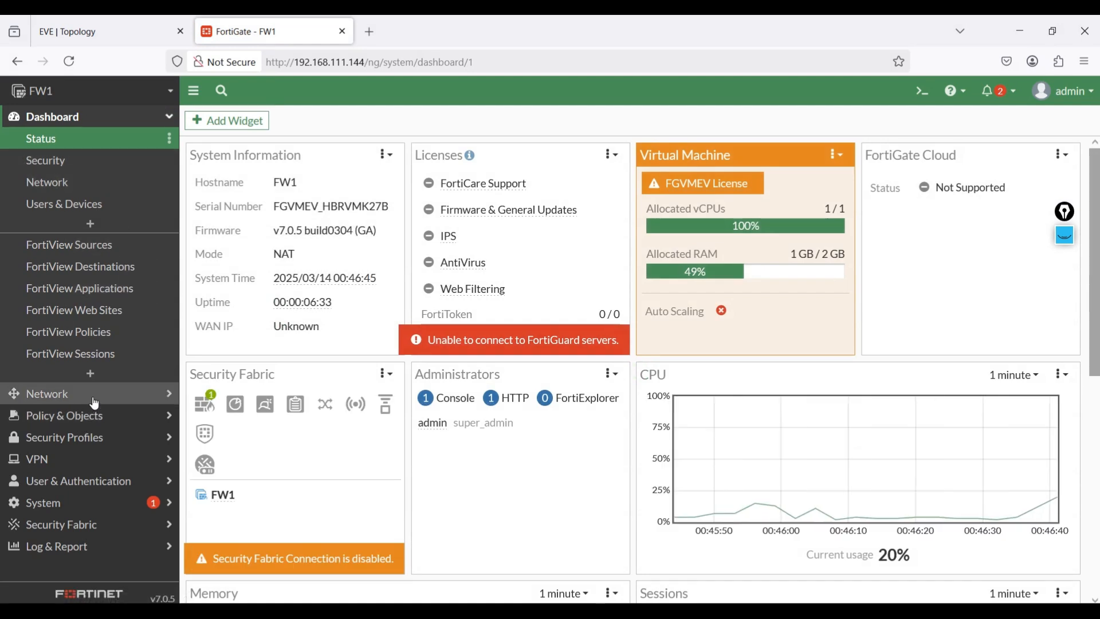
# - Delete the SRV1 to internet and SRV2 to Internet firewall policies on FW1 after checking the DMZ in the EVE topology
pyautogui.click(87, 416)
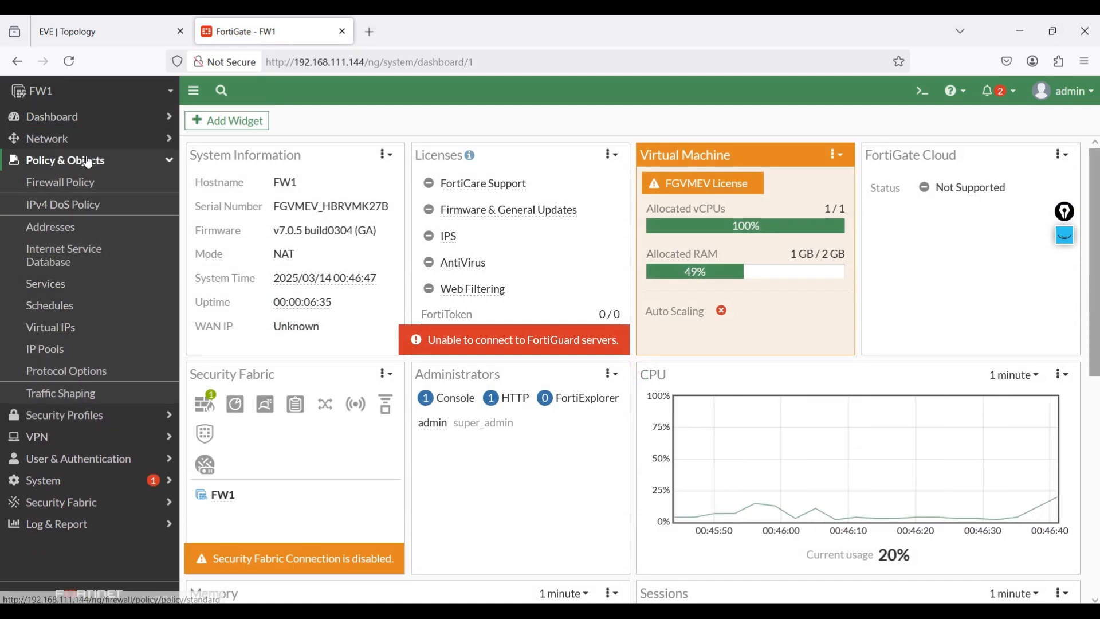
pyautogui.click(101, 188)
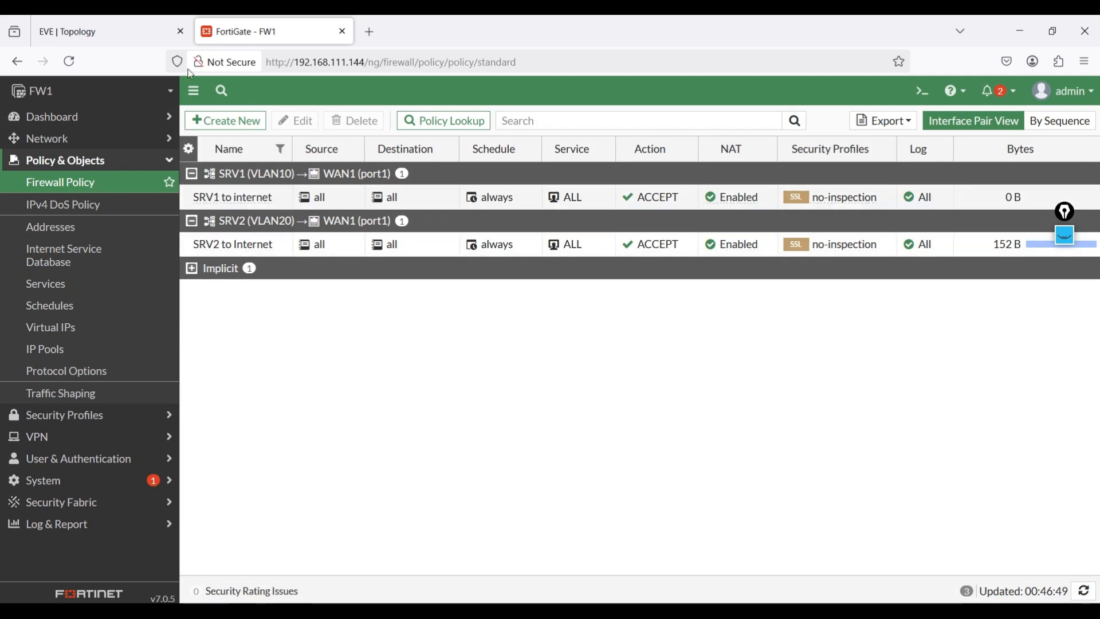
pyautogui.click(109, 32)
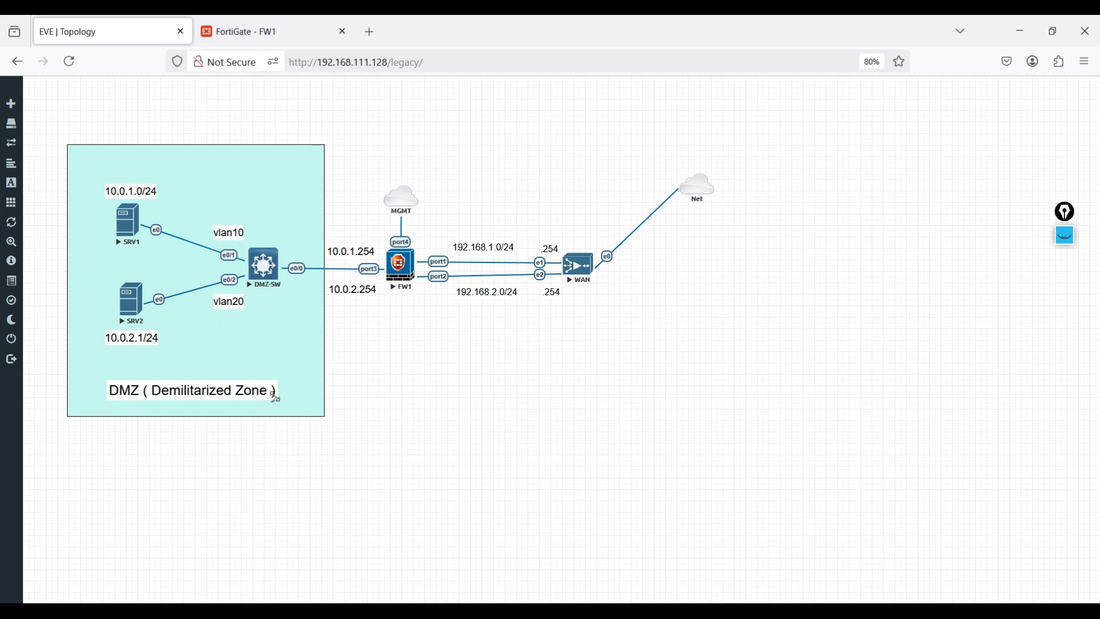
pyautogui.click(243, 17)
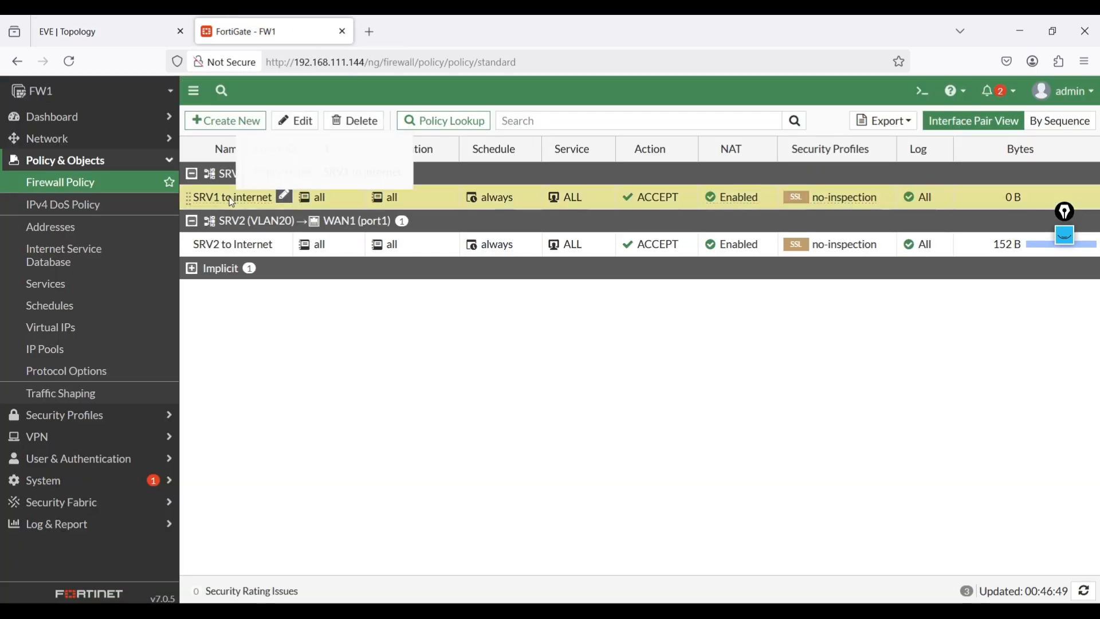
pyautogui.click(360, 120)
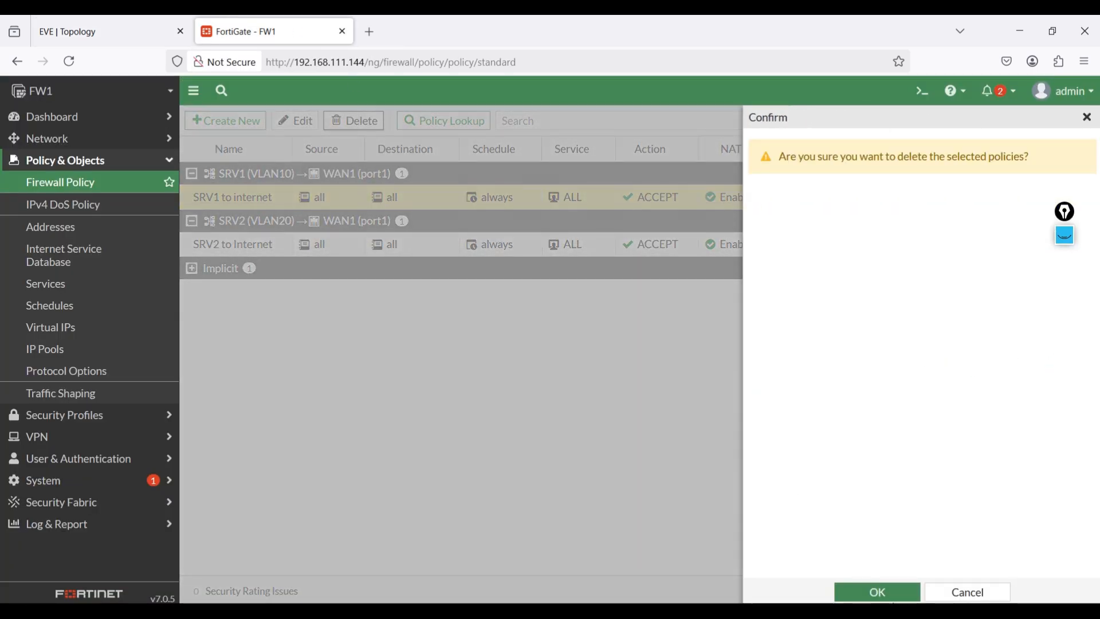
pyautogui.click(892, 594)
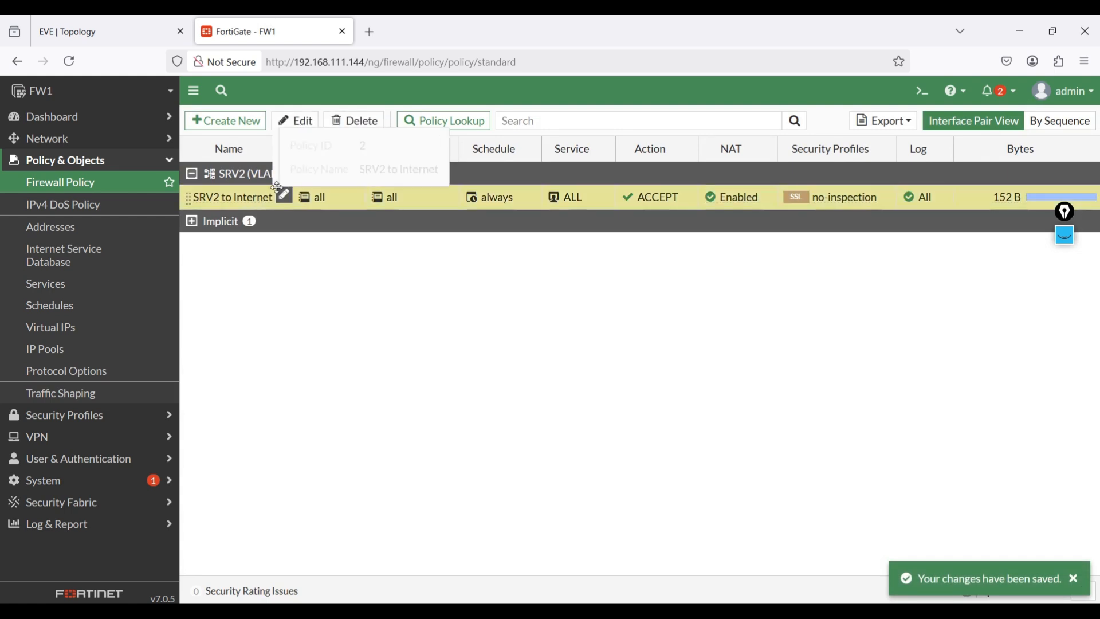
pyautogui.click(354, 121)
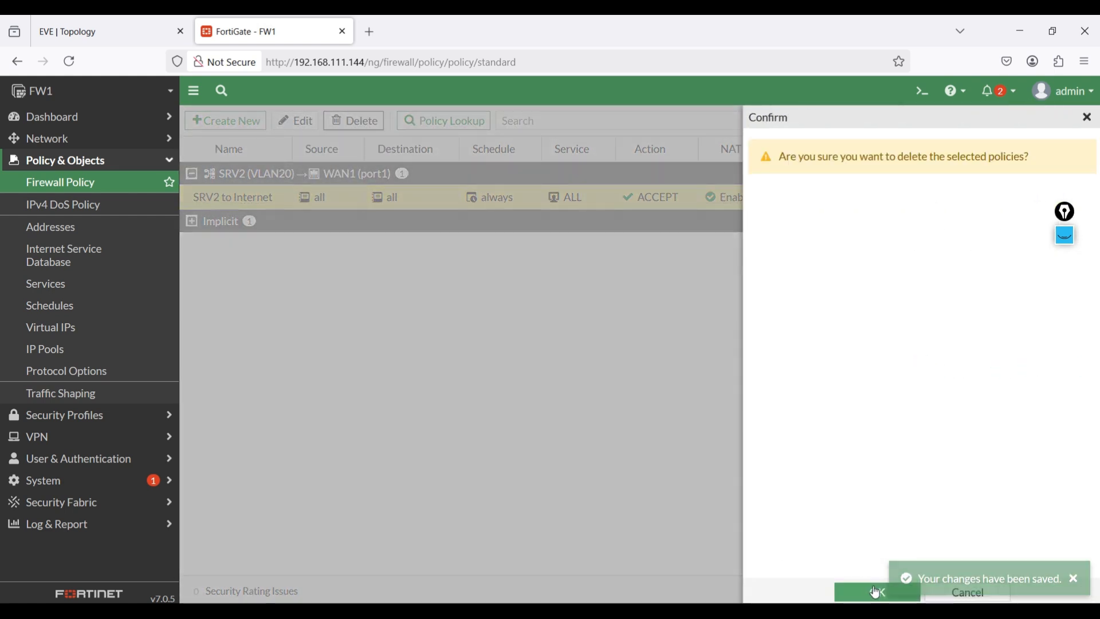
pyautogui.click(877, 592)
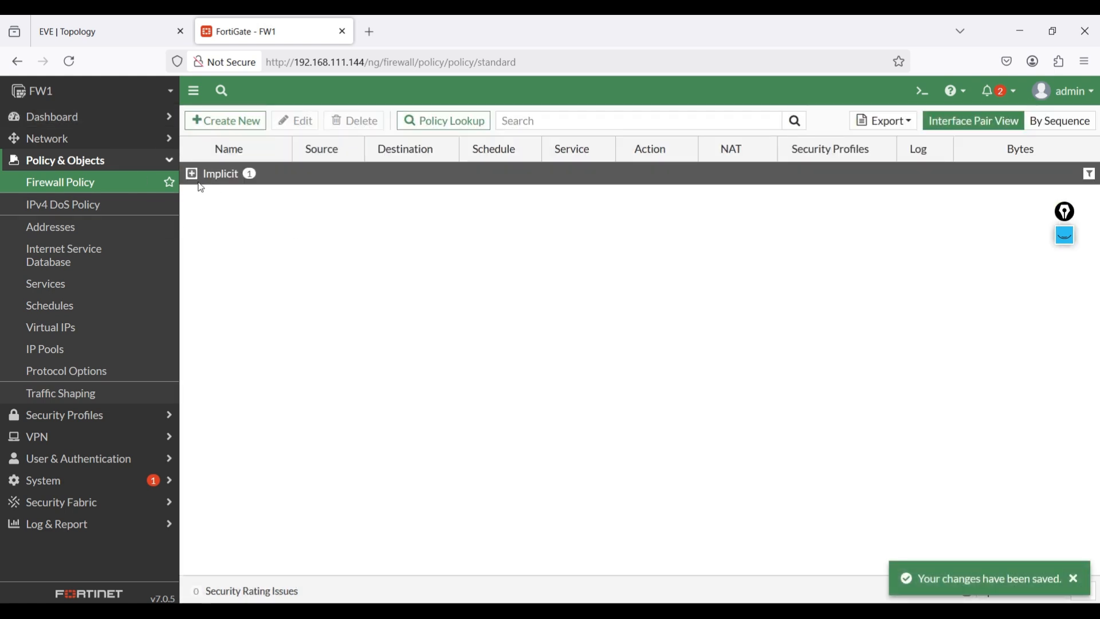
# - Open FW1's network interfaces and examine the SRV1 and SRV2 VLAN interfaces under port3
pyautogui.click(96, 138)
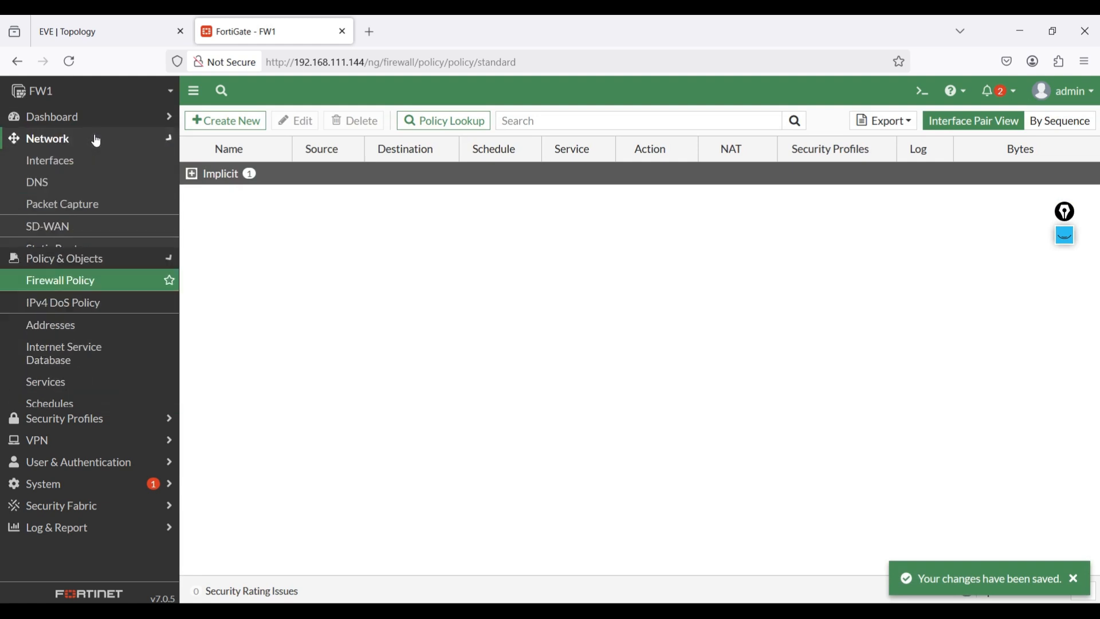
pyautogui.click(51, 162)
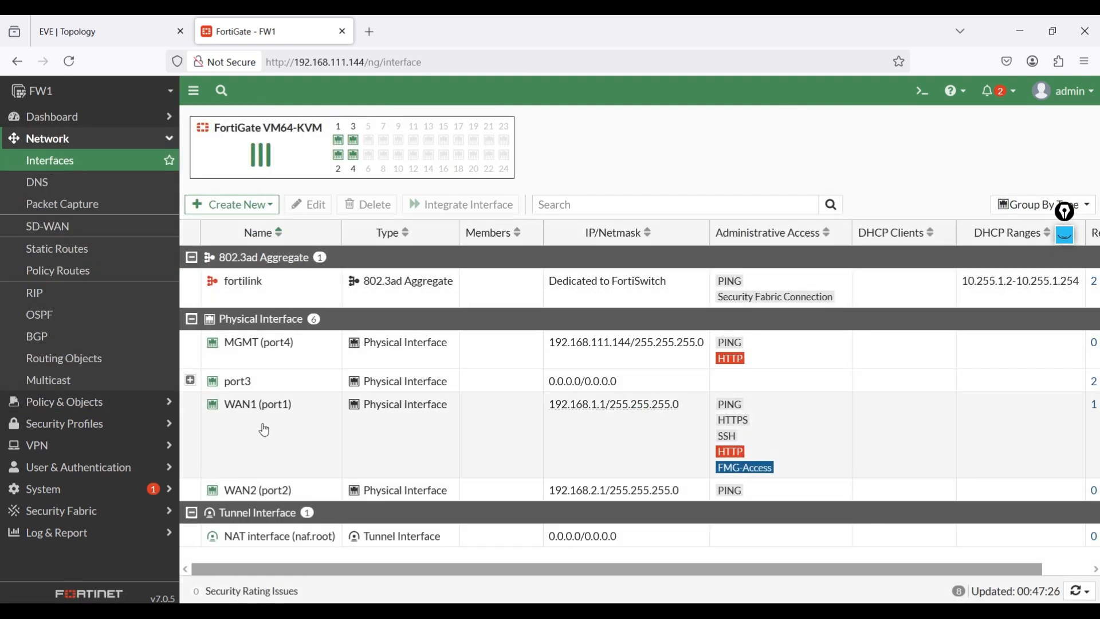
pyautogui.click(190, 383)
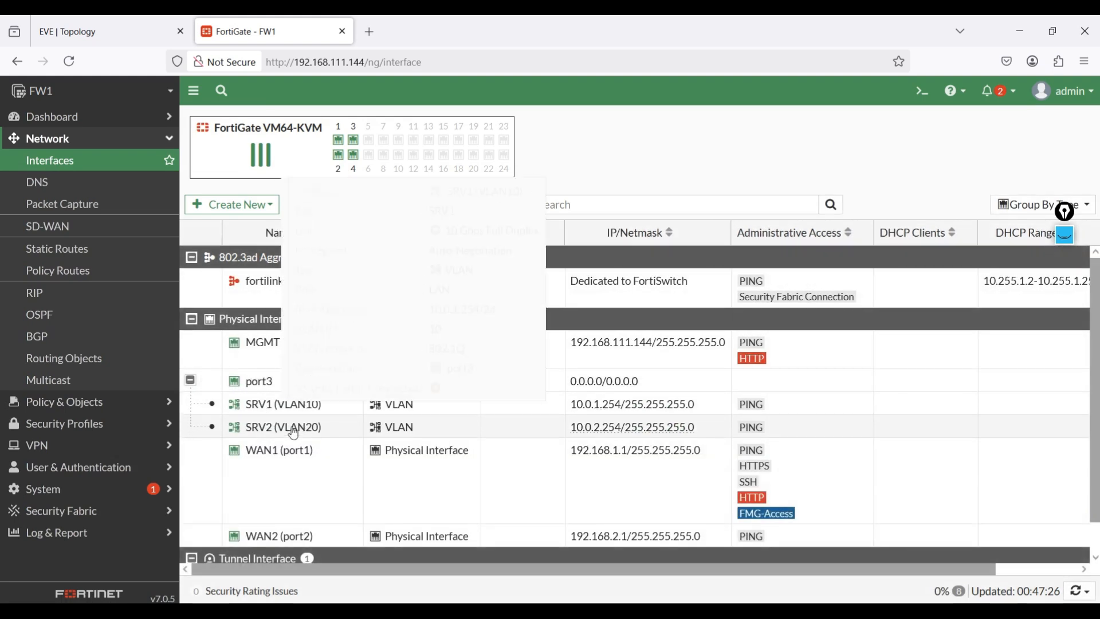
pyautogui.moveTo(321, 436)
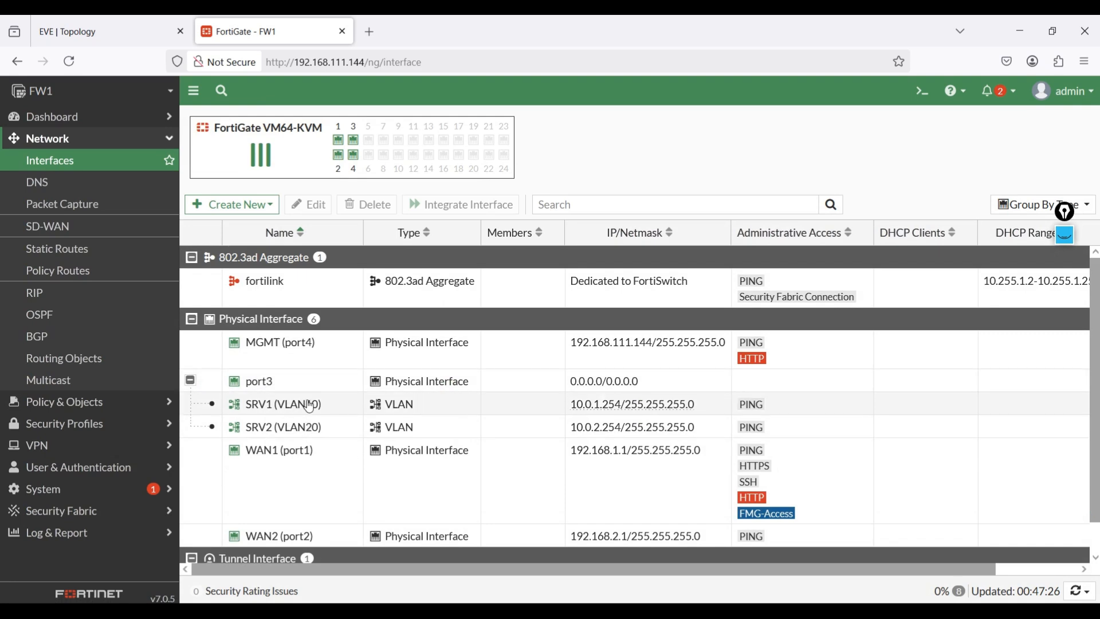
pyautogui.moveTo(312, 409)
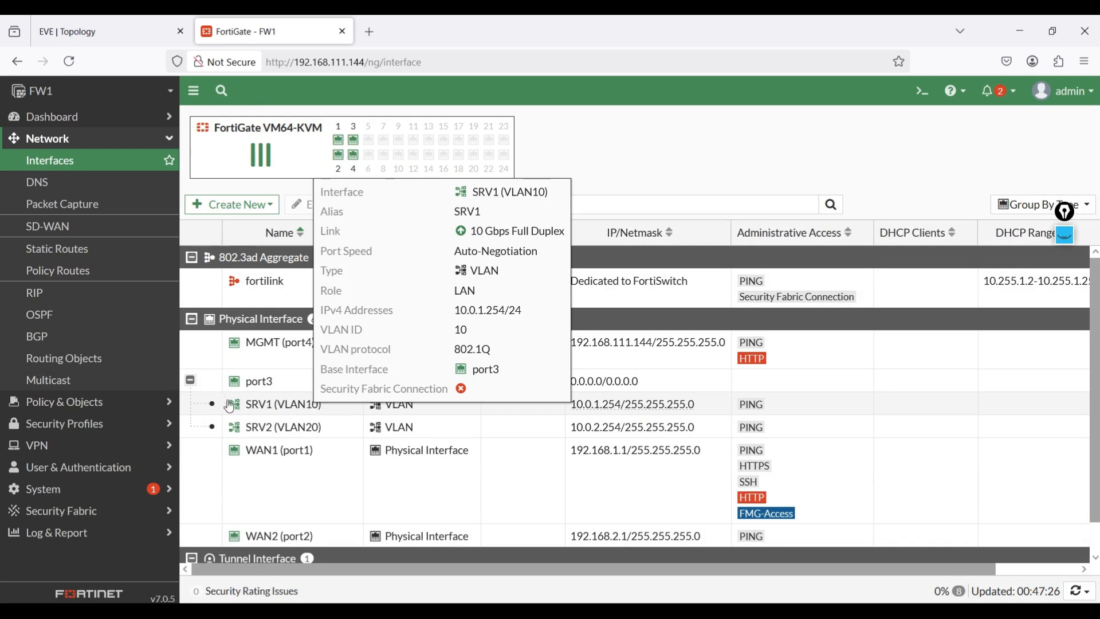
pyautogui.click(190, 380)
# - Create a zone named DMZ with port3, SRV1 (VLAN10) and SRV2 (VLAN20) as its interface members
pyautogui.click(235, 204)
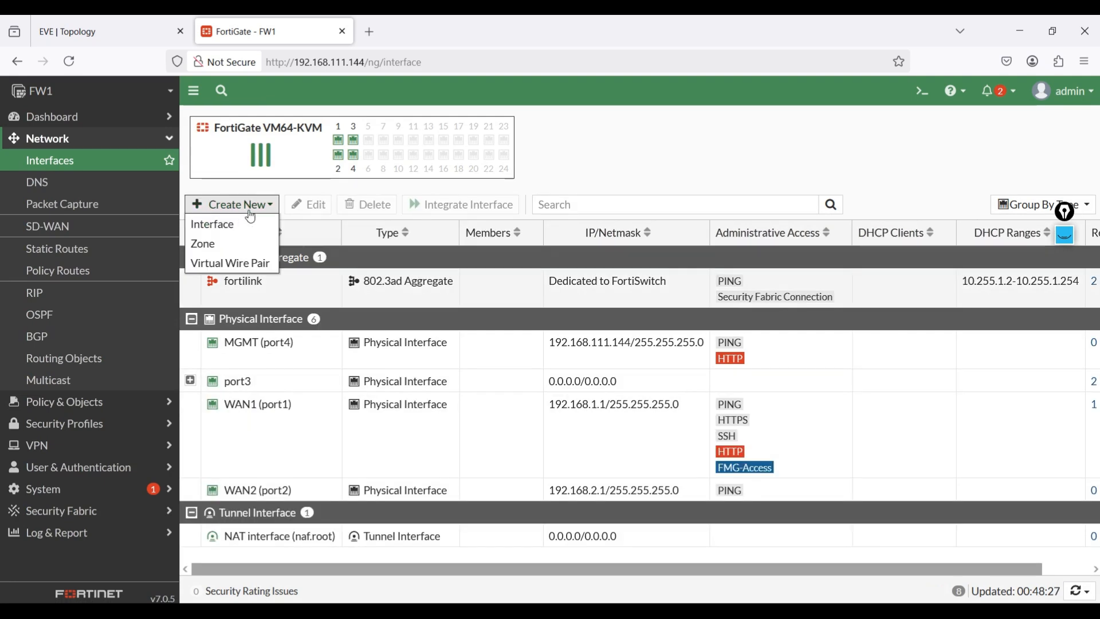
pyautogui.click(204, 244)
pyautogui.click(361, 149)
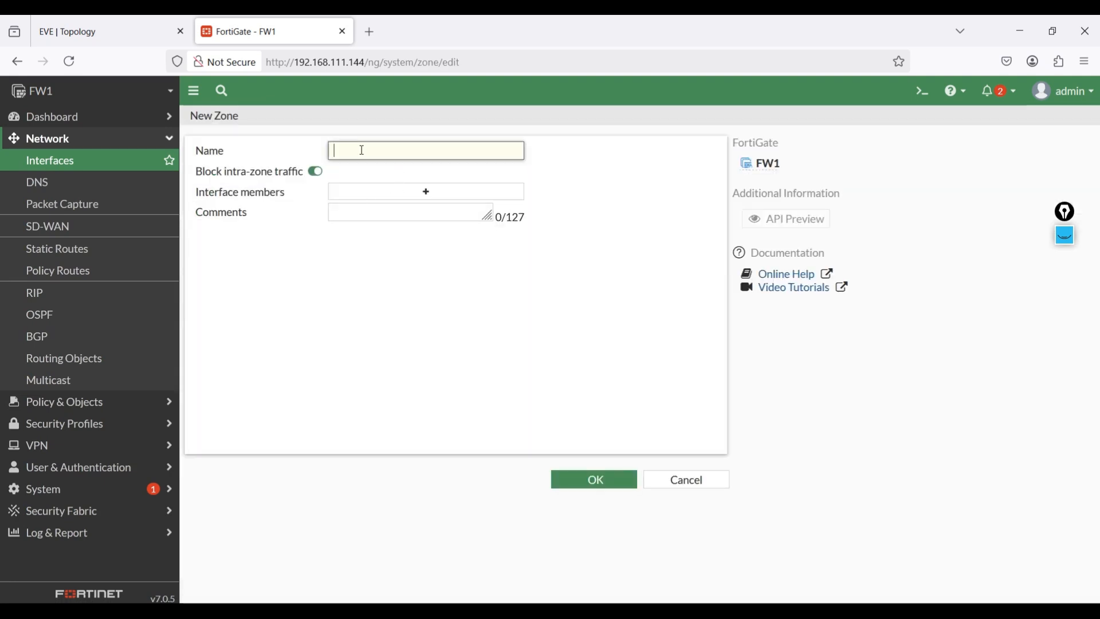
pyautogui.write('DMZ')
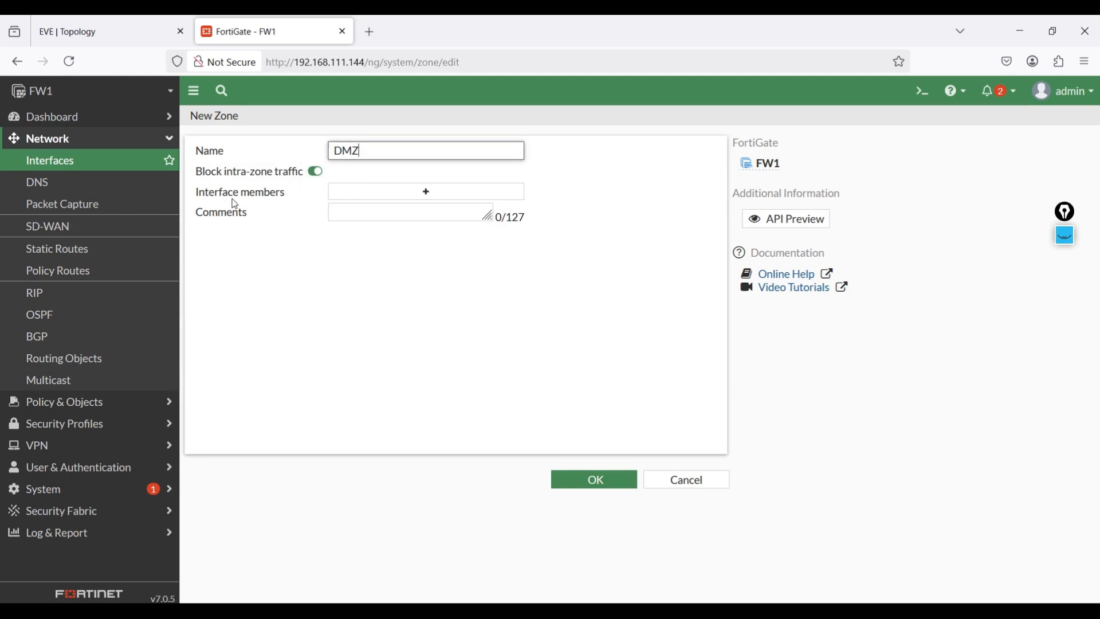
pyautogui.click(401, 194)
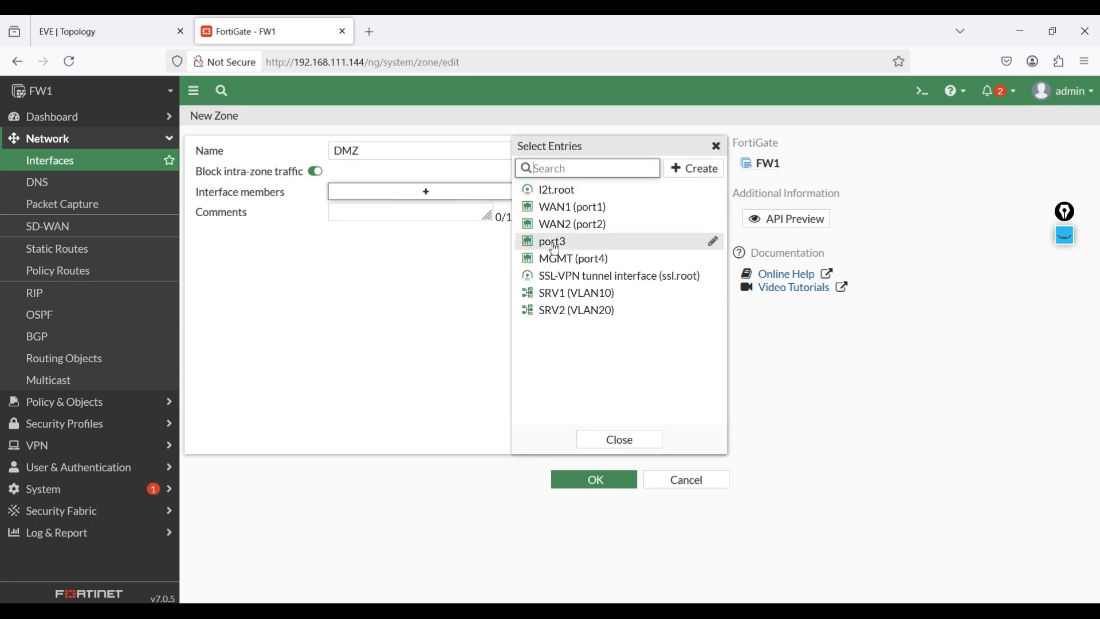
pyautogui.click(554, 247)
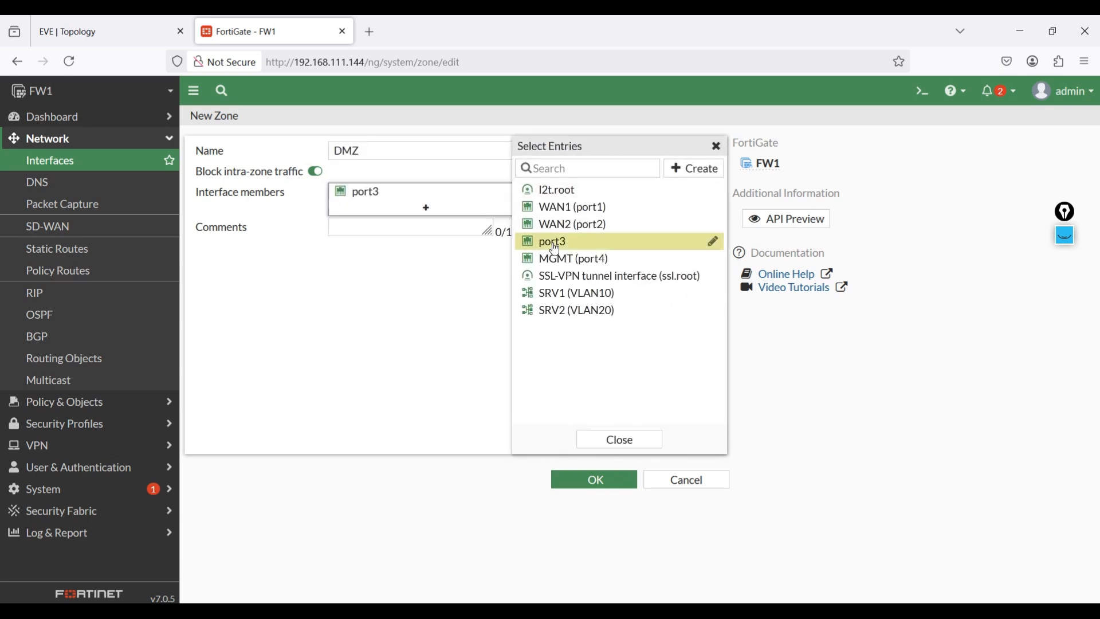
pyautogui.click(602, 295)
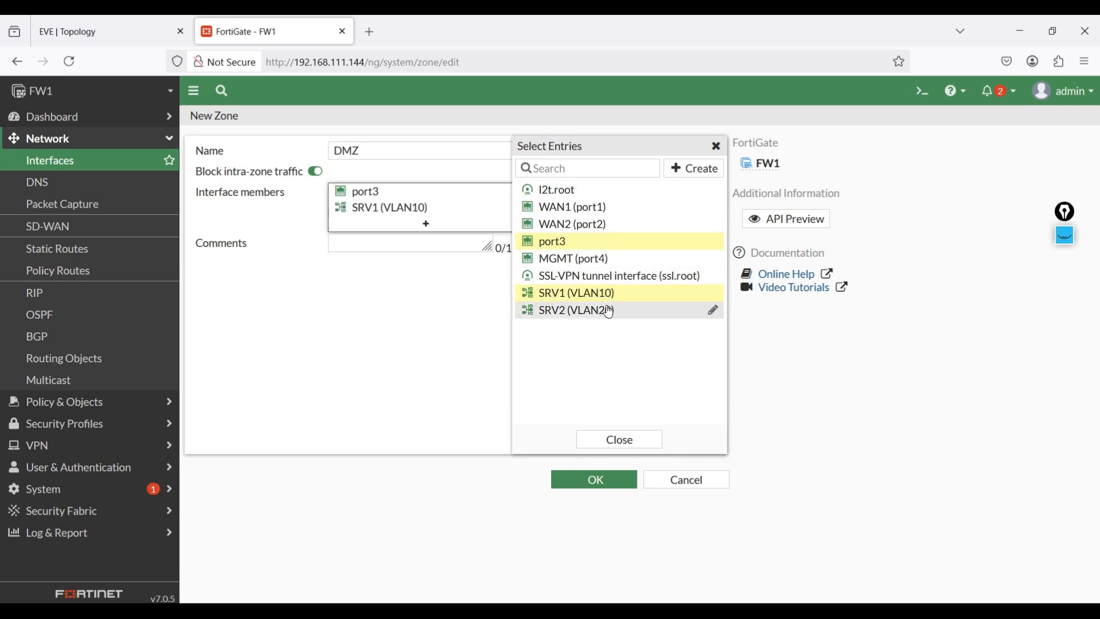
pyautogui.click(596, 311)
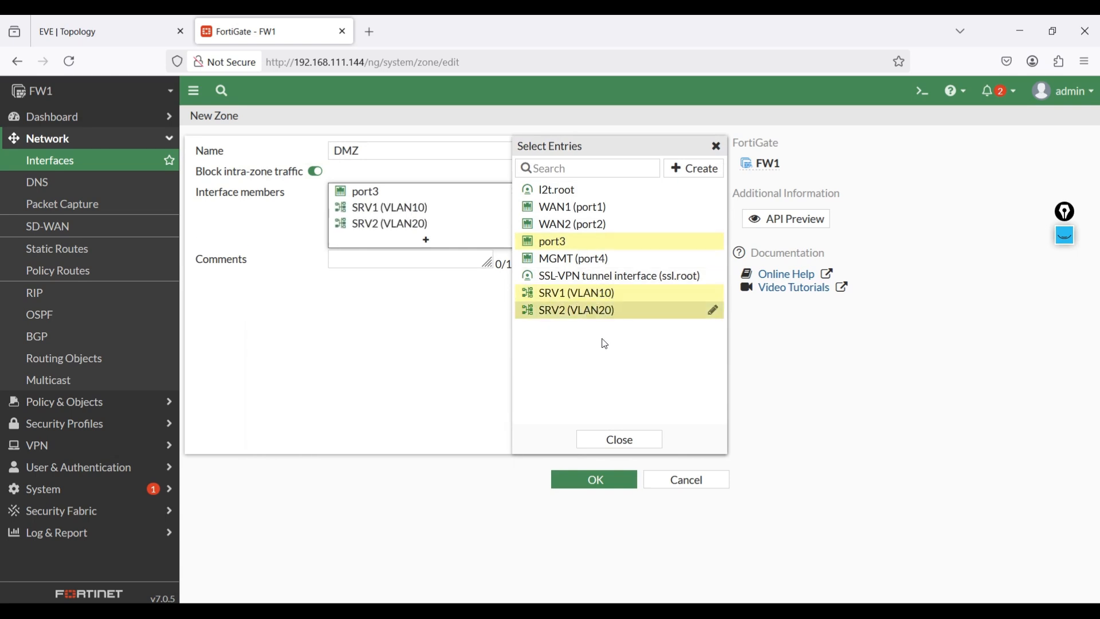
pyautogui.click(381, 337)
pyautogui.click(580, 487)
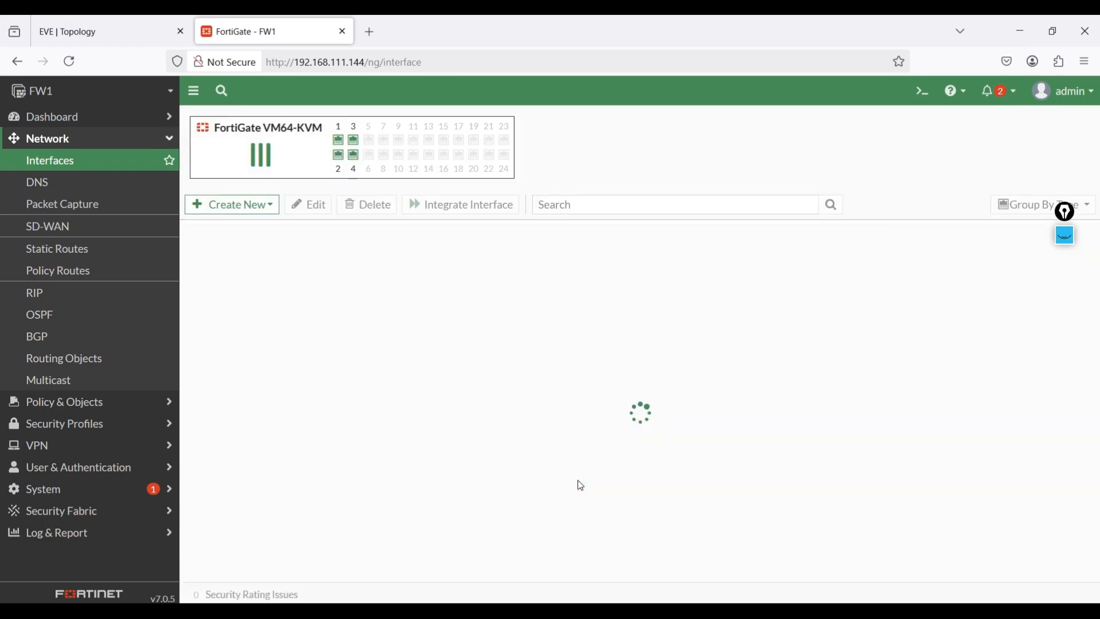
# - Check the DMZ in the EVE topology and start a new firewall policy on FW1 named DMZ to Internet
pyautogui.click(126, 23)
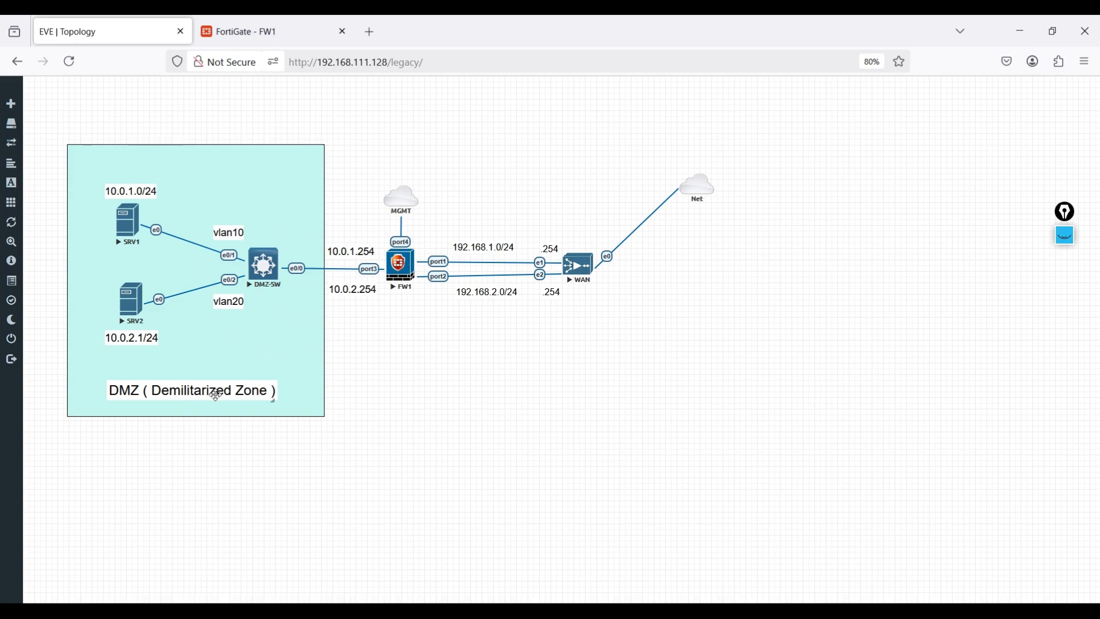
pyautogui.click(238, 29)
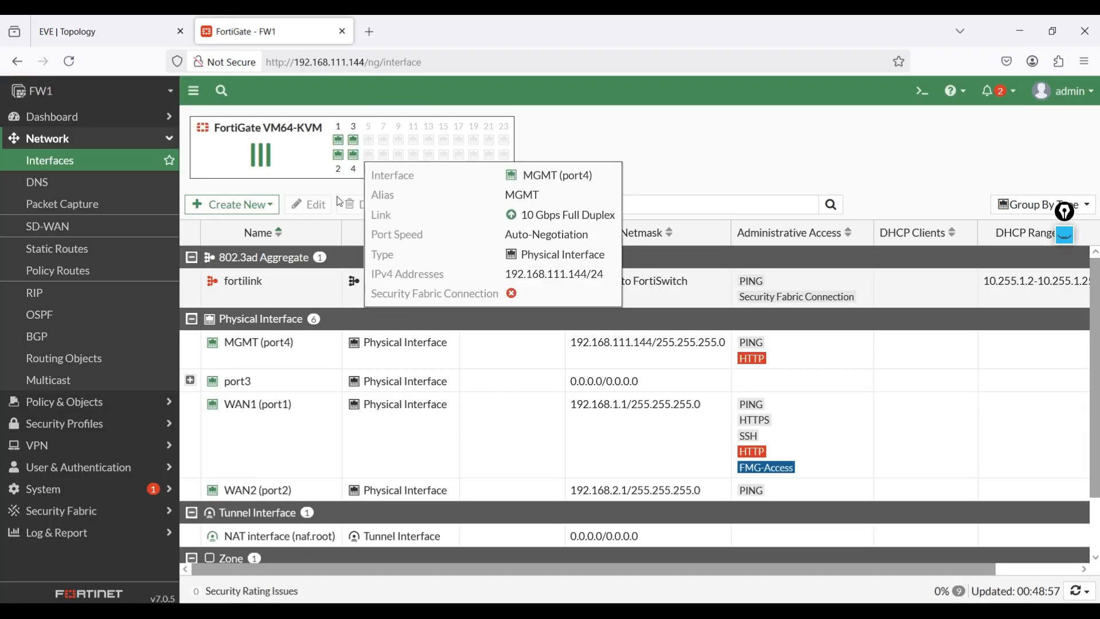
pyautogui.click(79, 404)
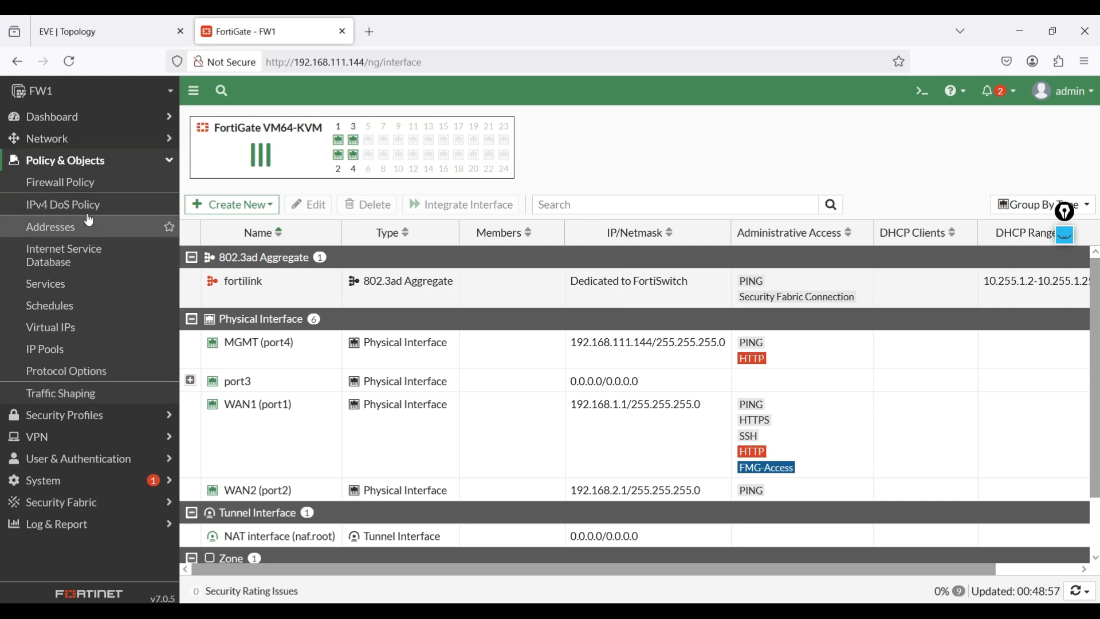
pyautogui.click(80, 185)
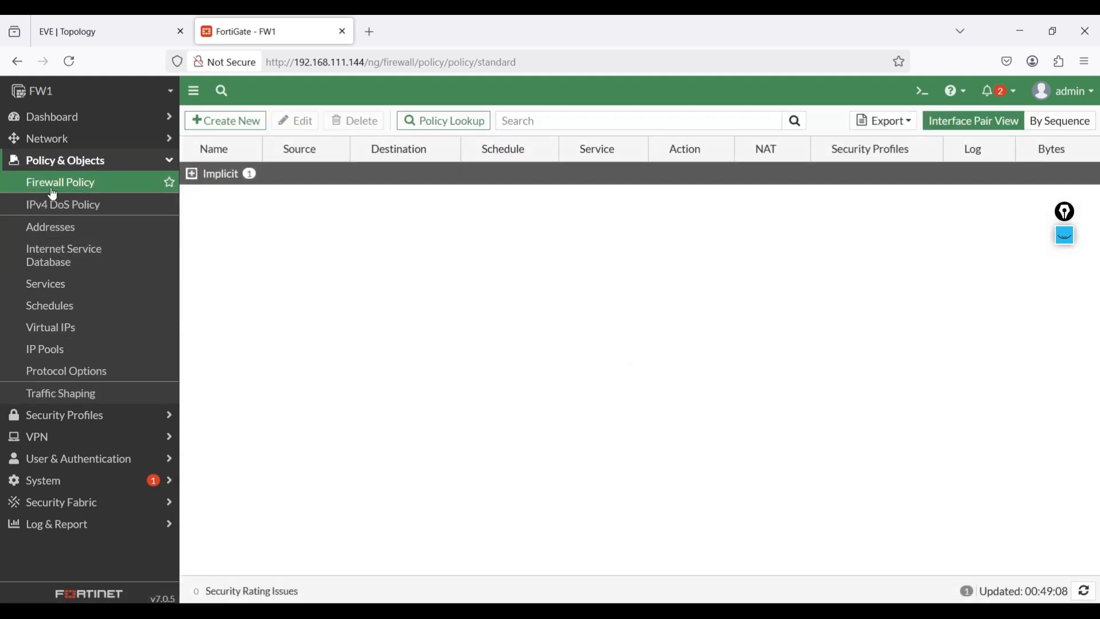
pyautogui.click(235, 120)
pyautogui.click(341, 163)
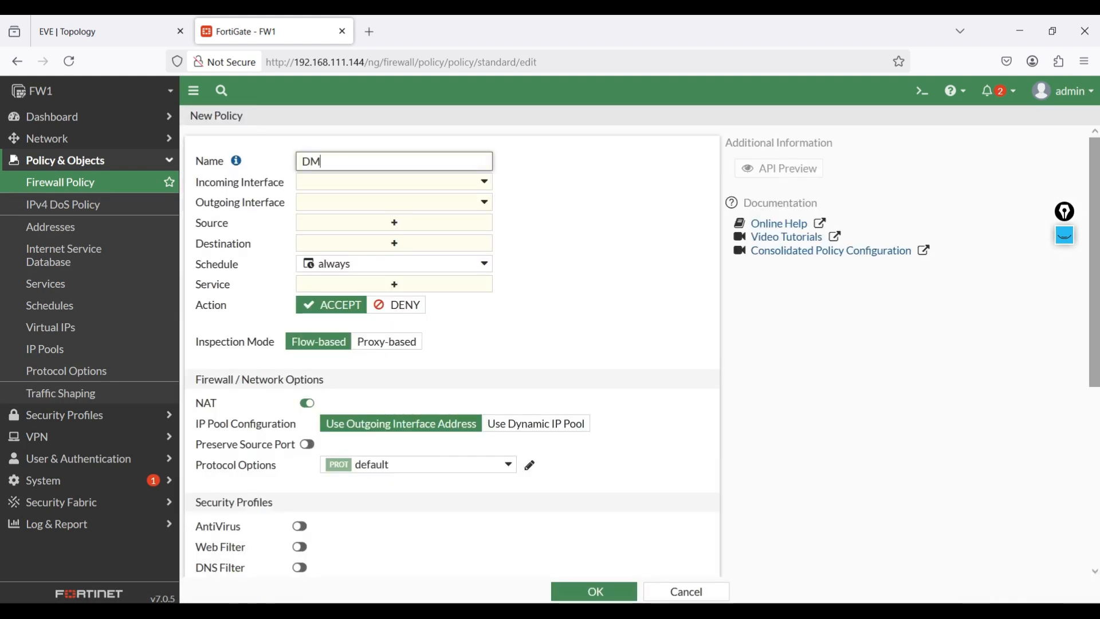
pyautogui.write('DMZ to Internet')
# - Set the new policy's incoming interface to the DMZ zone and review the DMZ area in the EVE topology
pyautogui.click(361, 186)
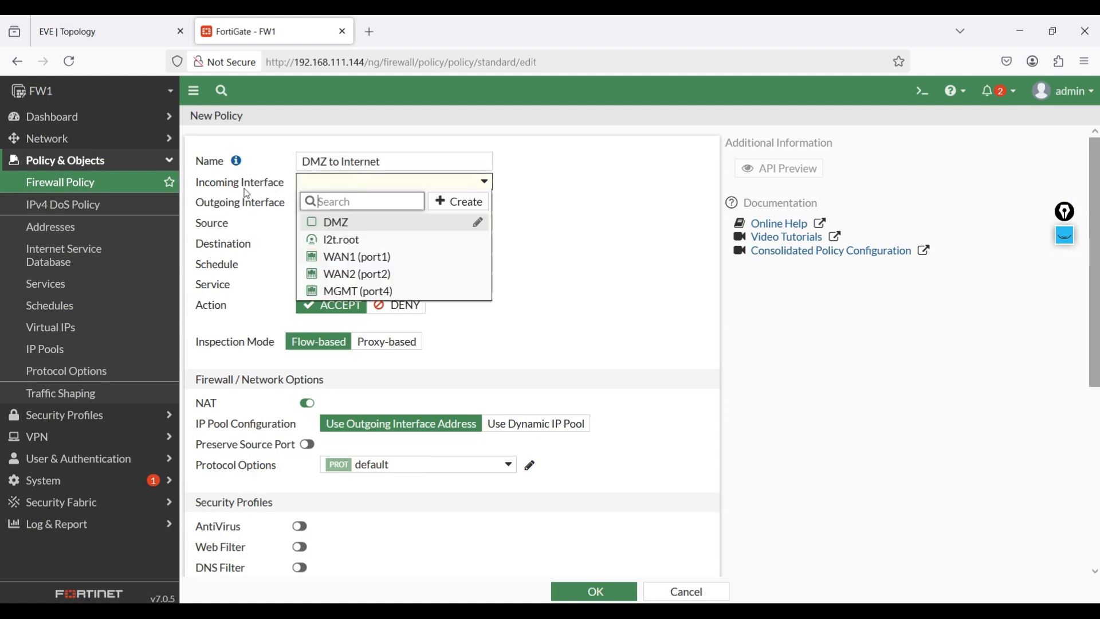
pyautogui.click(315, 227)
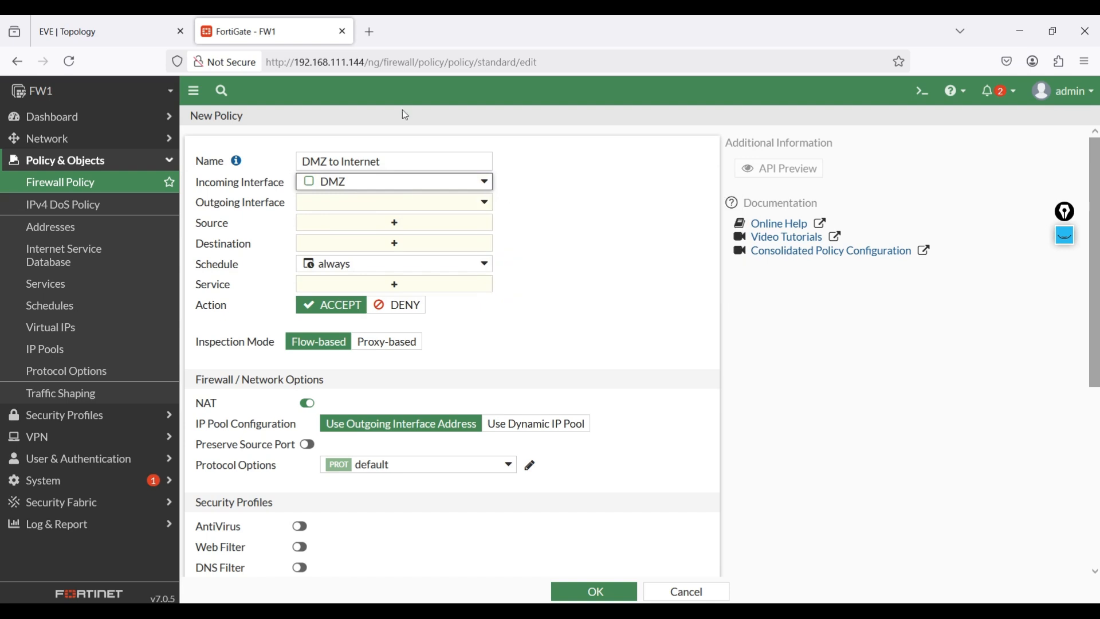
pyautogui.click(161, 23)
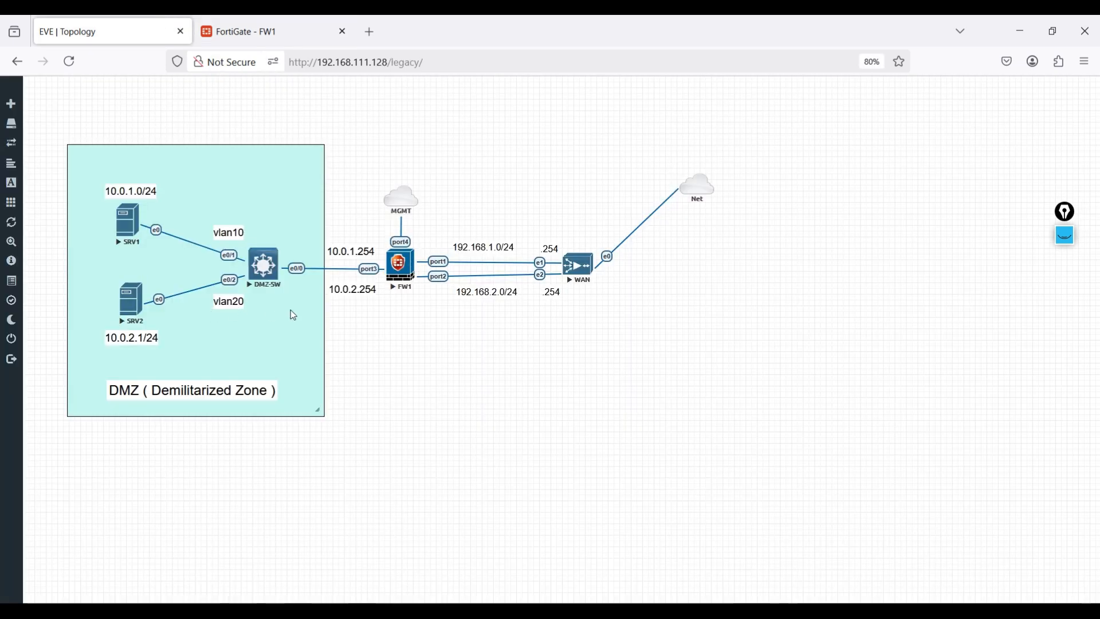
pyautogui.click(281, 19)
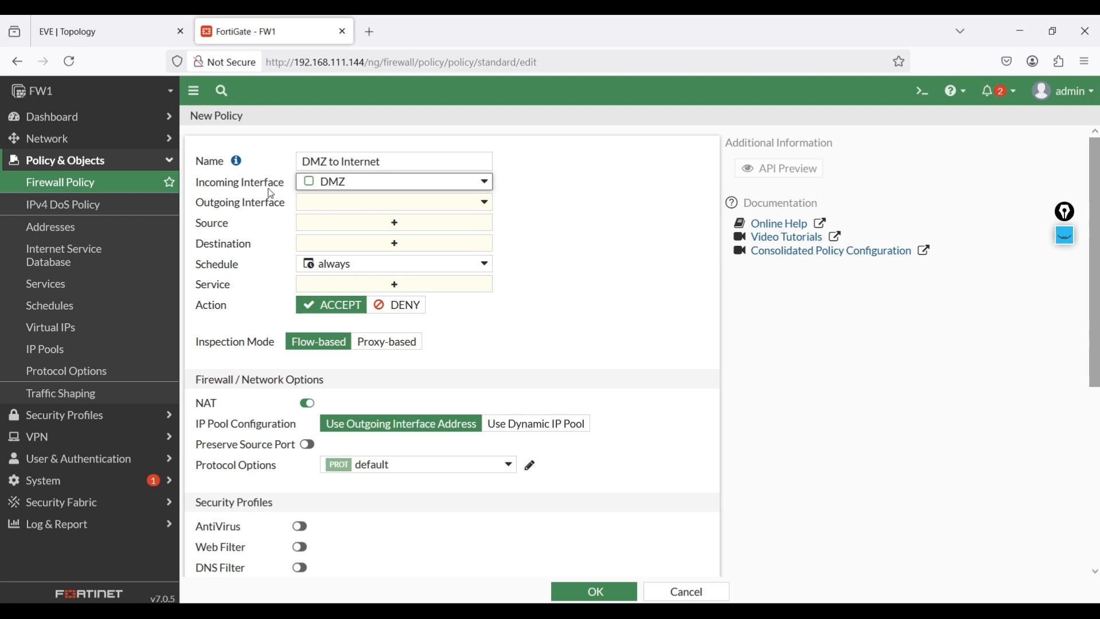
# - Set the DMZ to Internet policy's outgoing interface to WAN1 (port1)
pyautogui.moveTo(361, 189)
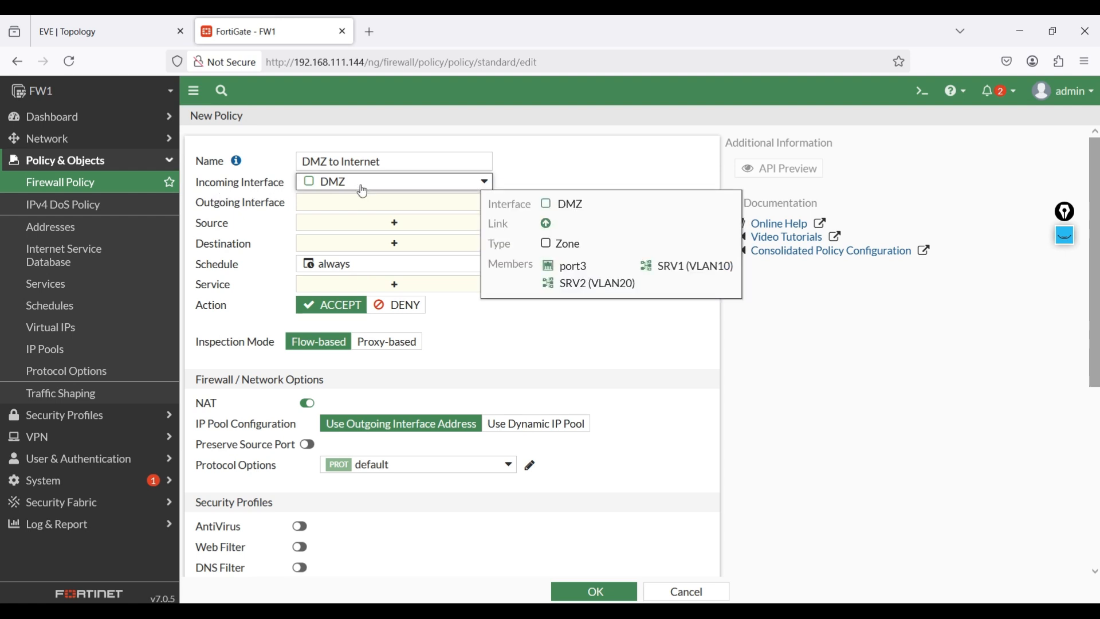
pyautogui.click(370, 205)
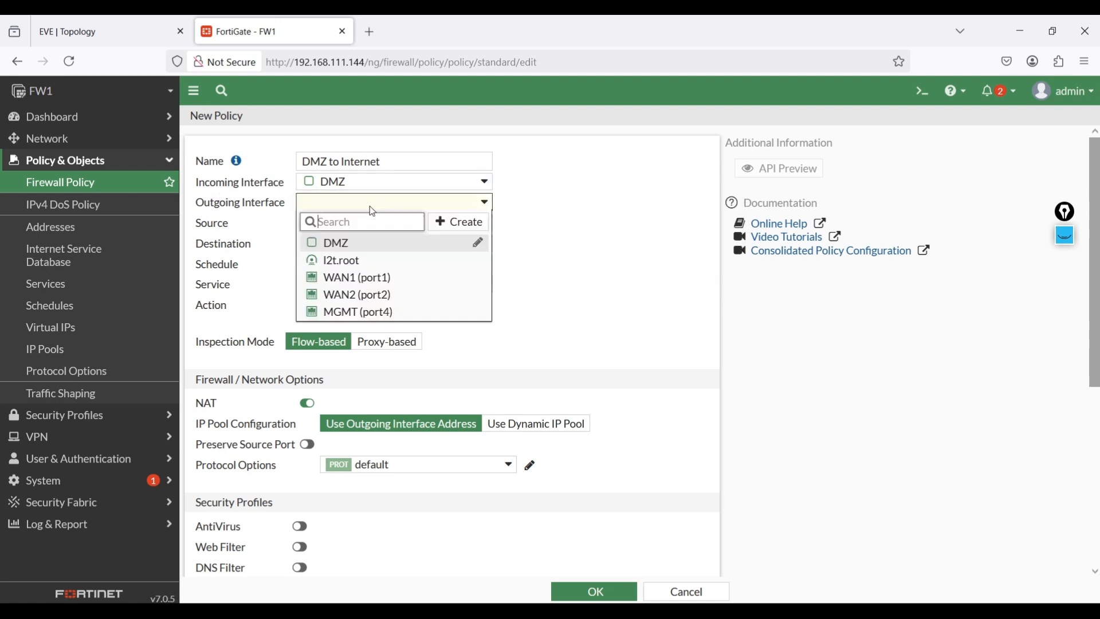
pyautogui.click(372, 280)
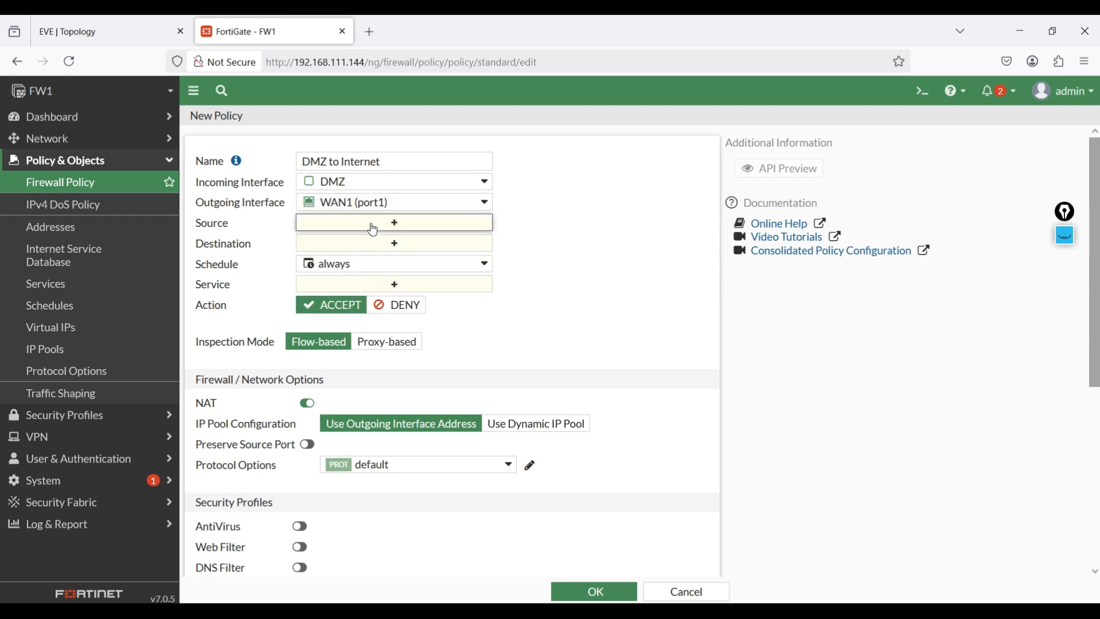
# - Set the new policy's source and destination to all and its service to ALL
pyautogui.click(371, 224)
pyautogui.click(533, 232)
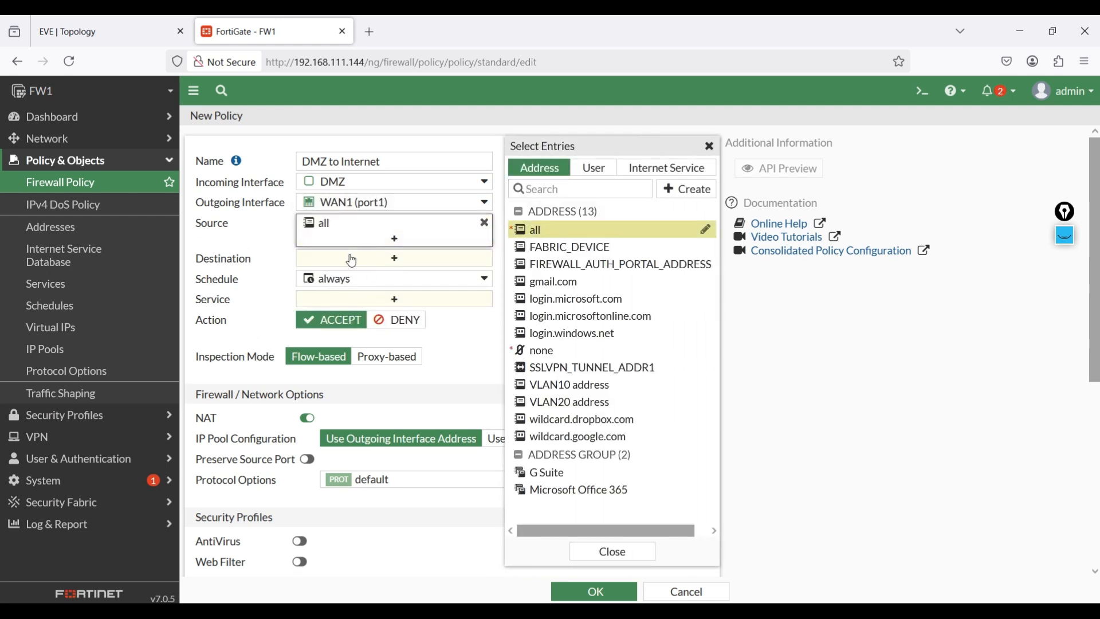
pyautogui.click(373, 258)
pyautogui.click(540, 237)
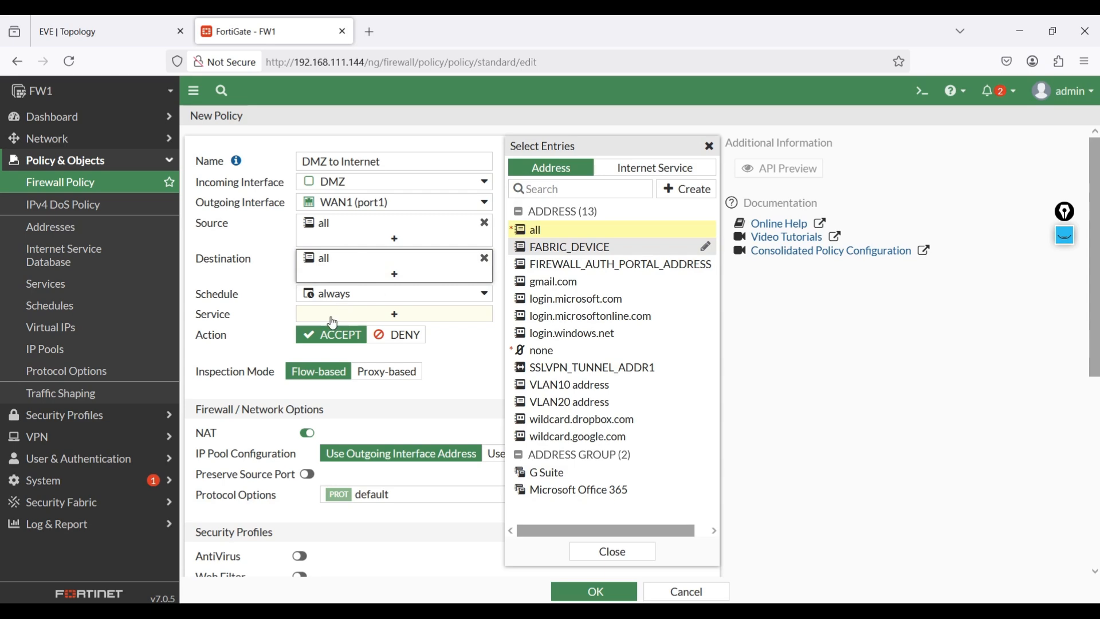
pyautogui.click(356, 313)
pyautogui.click(544, 228)
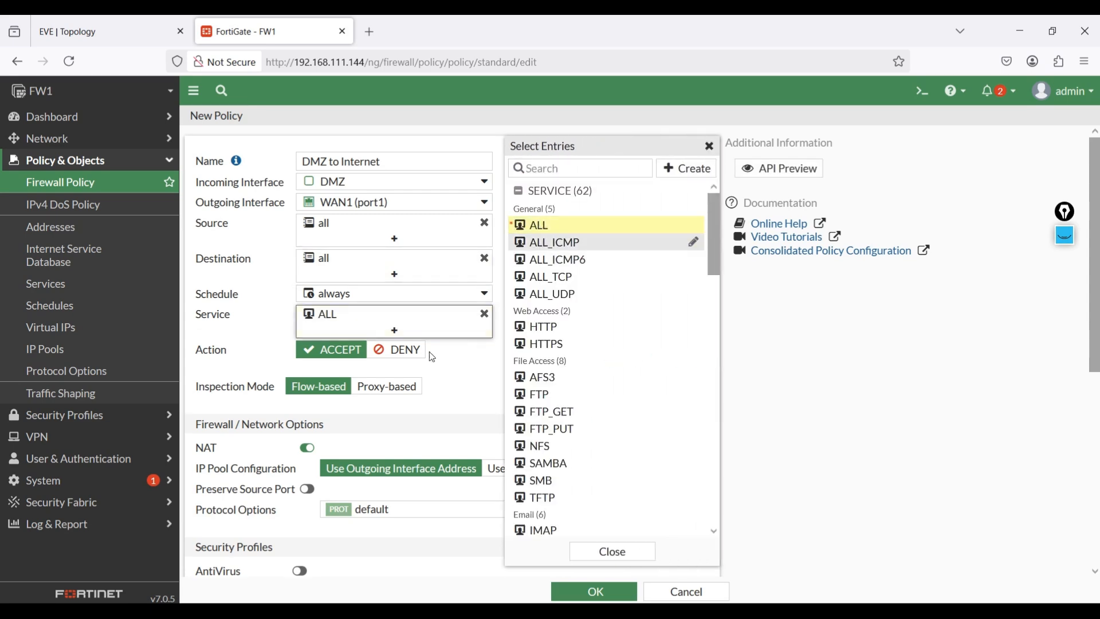
pyautogui.click(457, 376)
# - Set the policy to log allowed traffic for All Sessions and save the policy
pyautogui.scroll(-5, 458, 379)
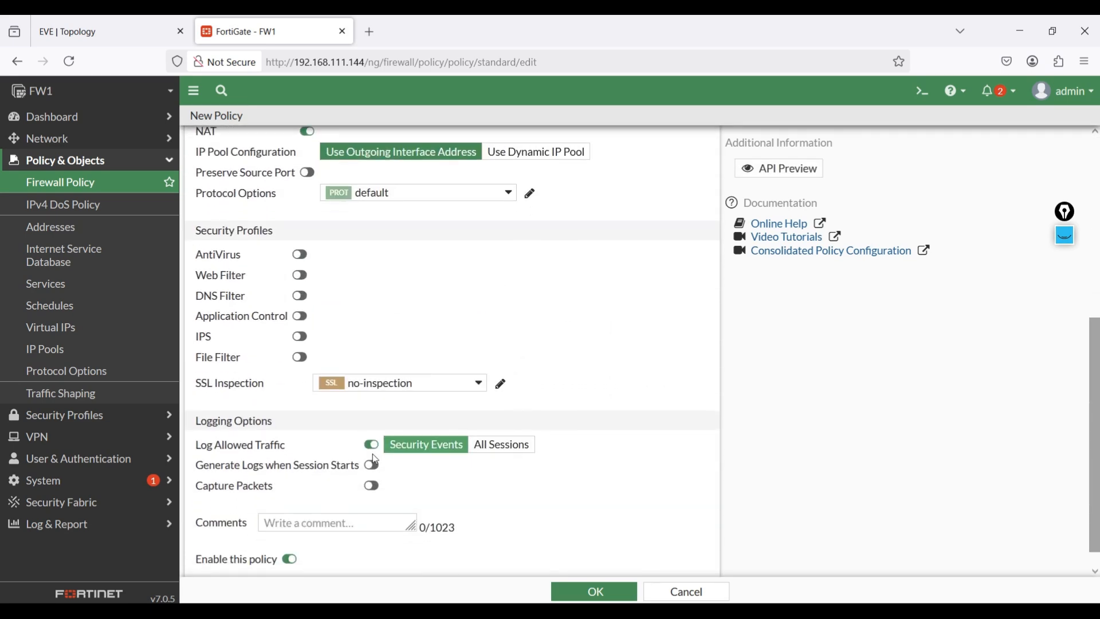
pyautogui.click(515, 451)
pyautogui.scroll(-1, 597, 487)
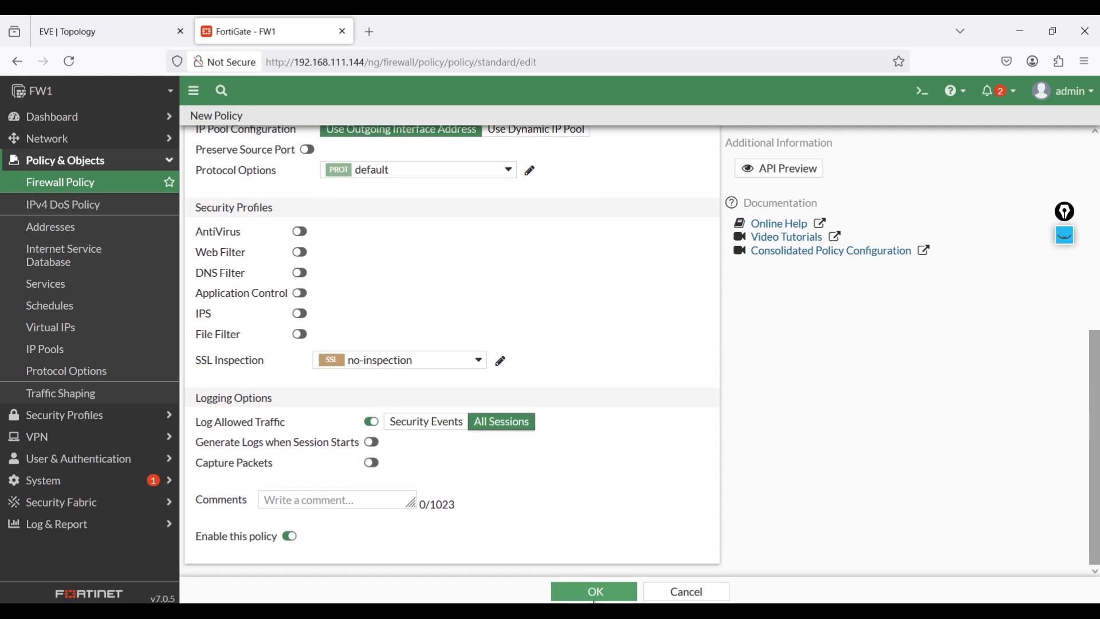
pyautogui.click(597, 592)
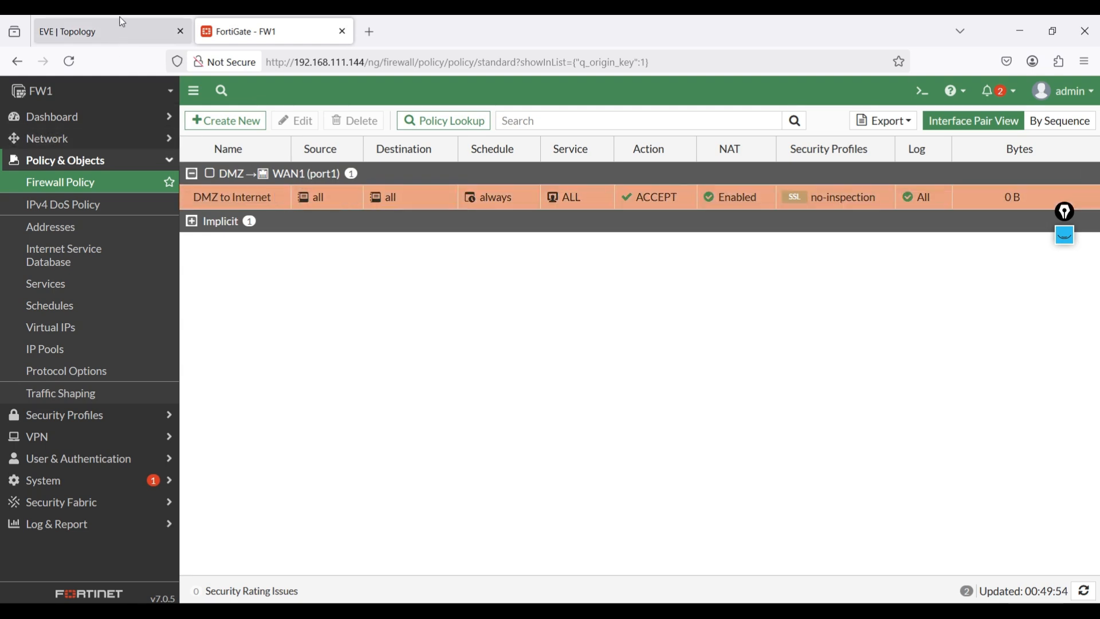
# - Check the firewall's WAN links in the EVE topology and review FW1's DNS settings and static routes
pyautogui.moveTo(122, 22)
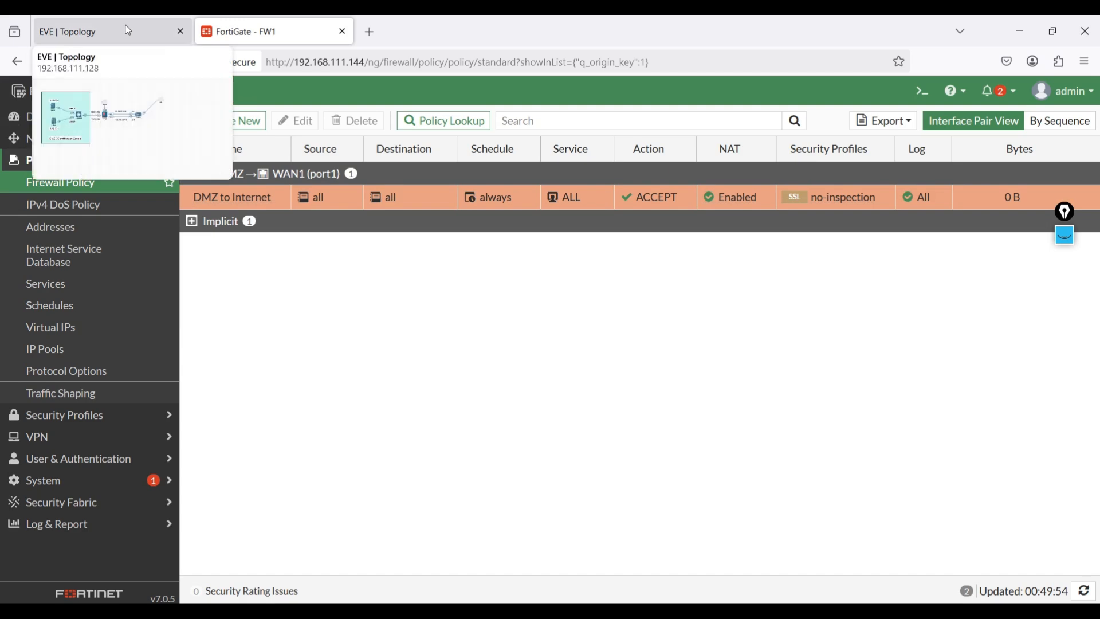
pyautogui.click(128, 30)
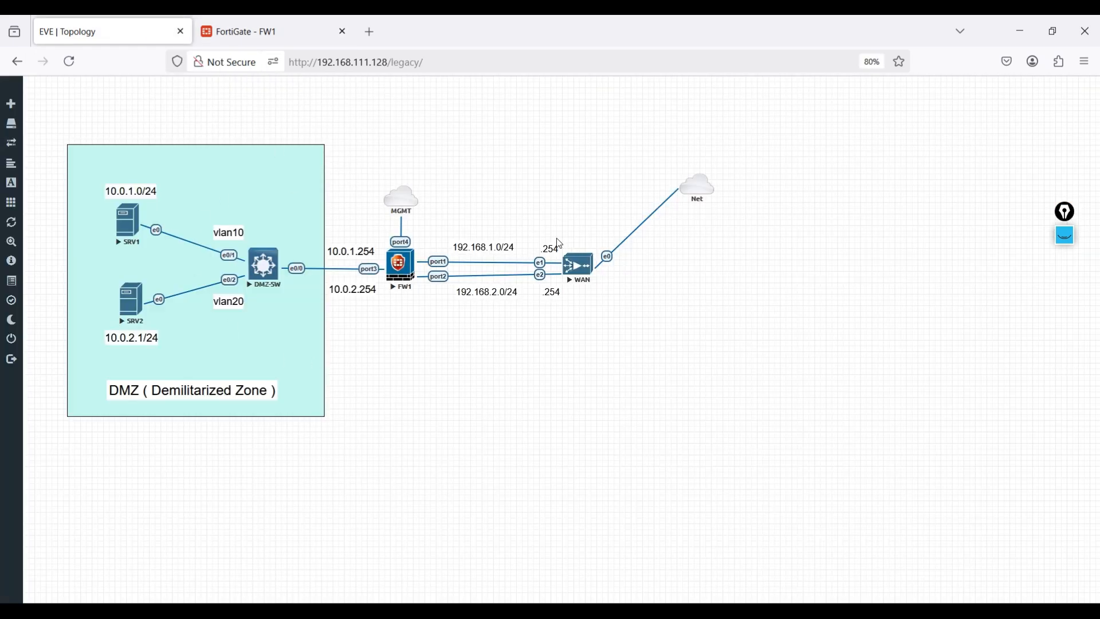
pyautogui.click(252, 29)
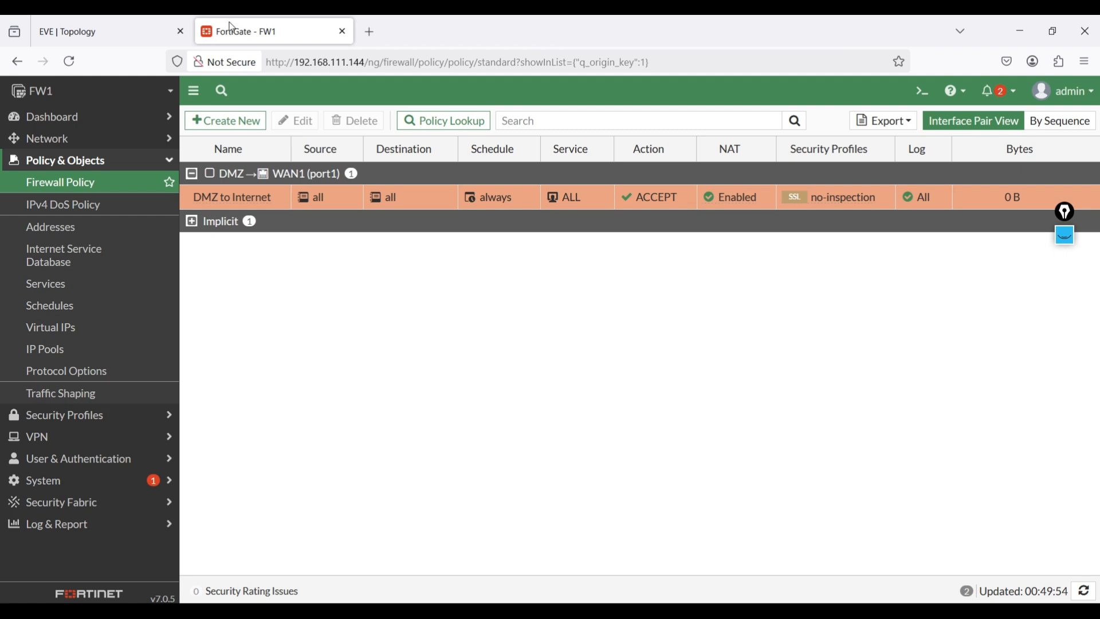
pyautogui.click(76, 140)
pyautogui.click(43, 185)
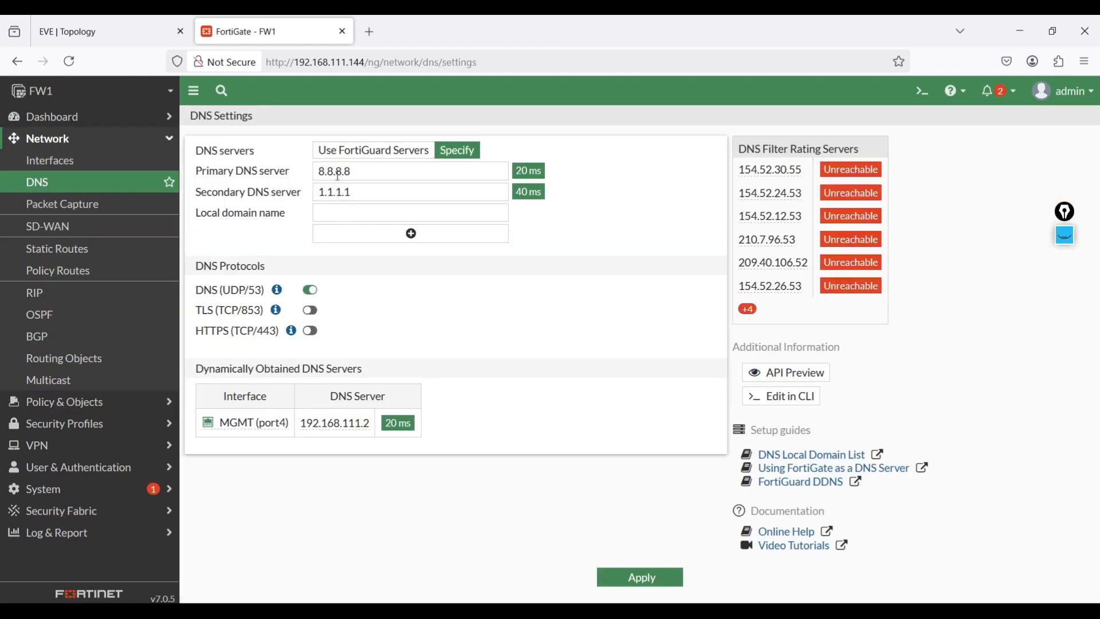
pyautogui.click(74, 248)
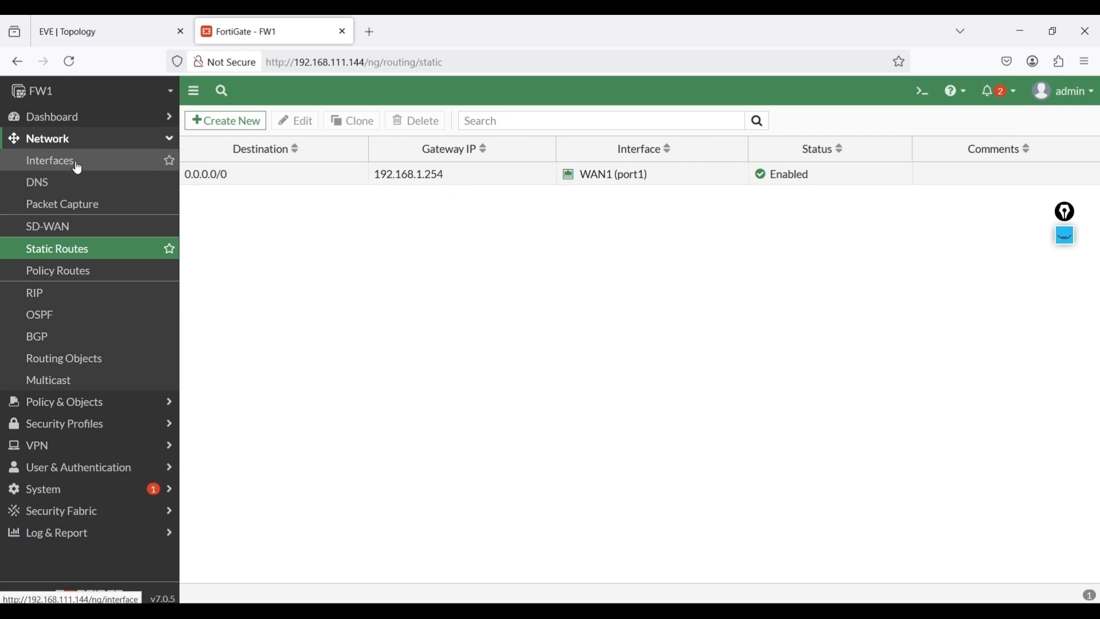
# - From the EVE topology, configure SRV2's wired network with static IP 10.0.2.1, netmask 255.255.255.0, gateway 10.0.2.254 and DNS servers 8.8.8.8 and 1.1.1.1
pyautogui.click(108, 30)
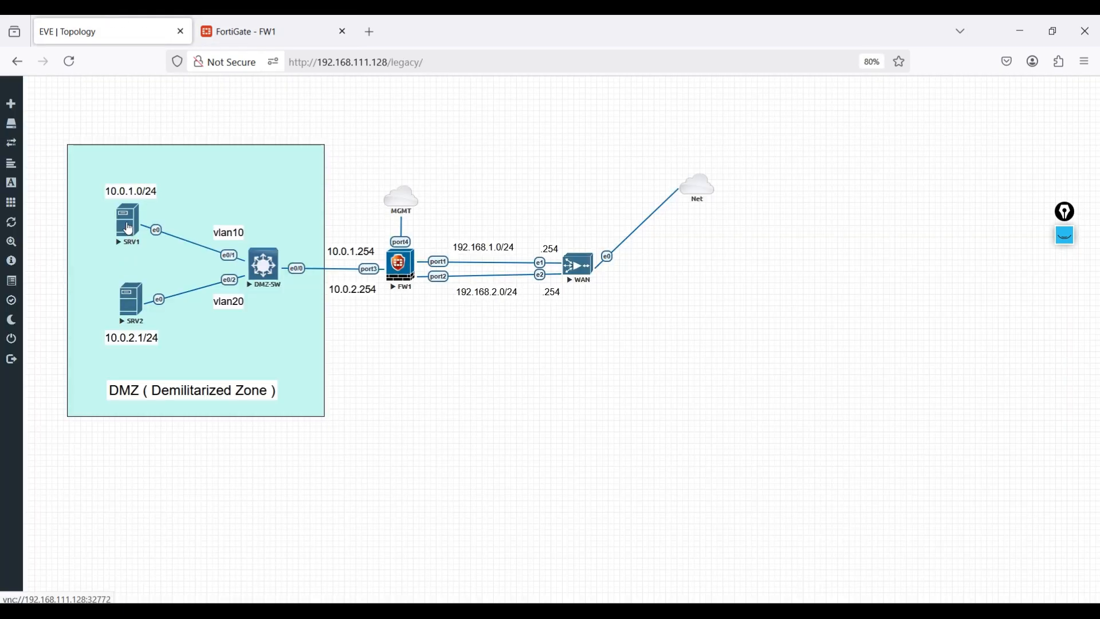
pyautogui.click(128, 230)
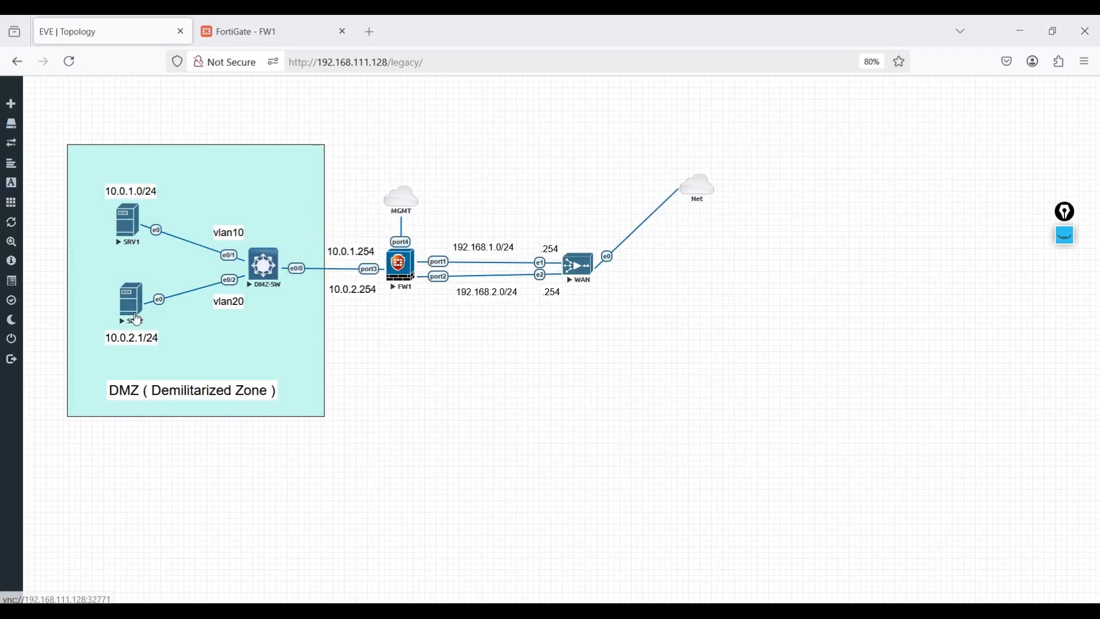
pyautogui.click(132, 300)
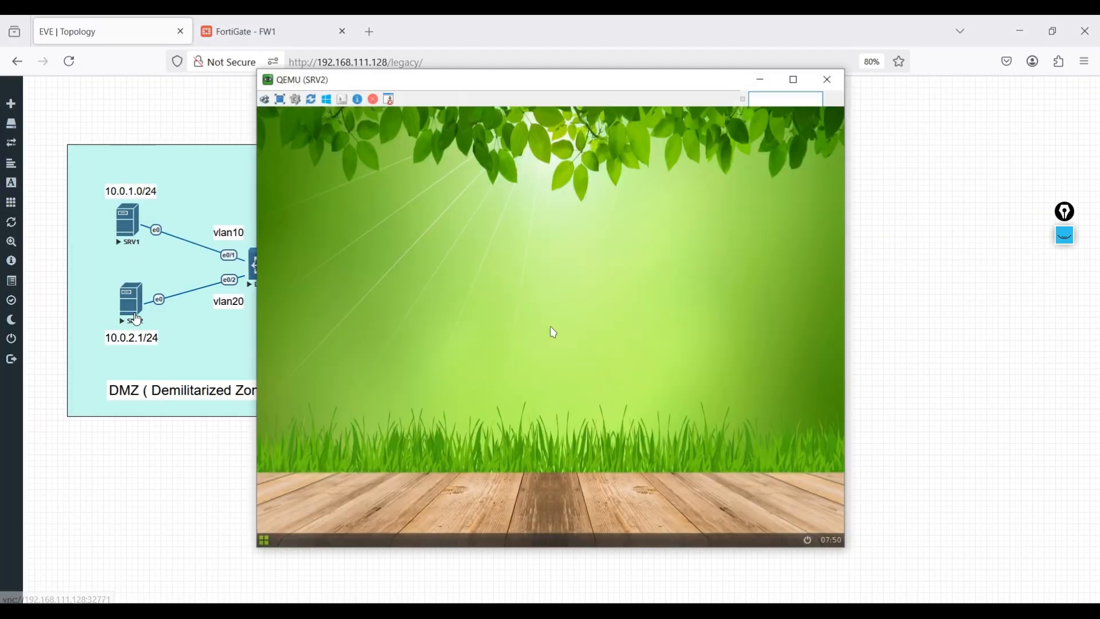
pyautogui.rightClick(528, 234)
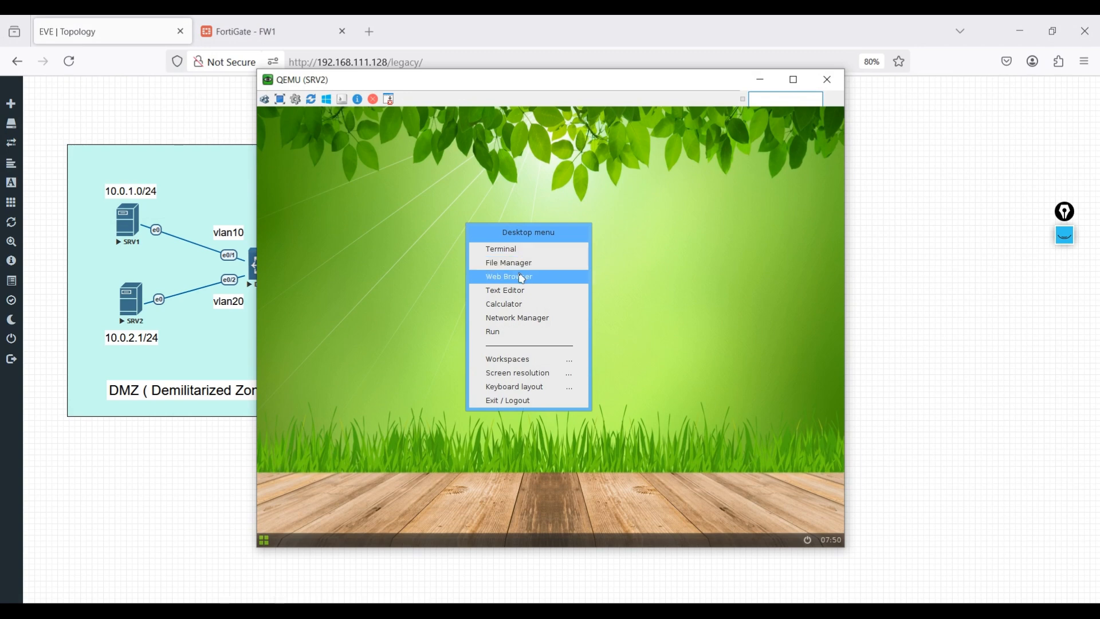
pyautogui.click(522, 318)
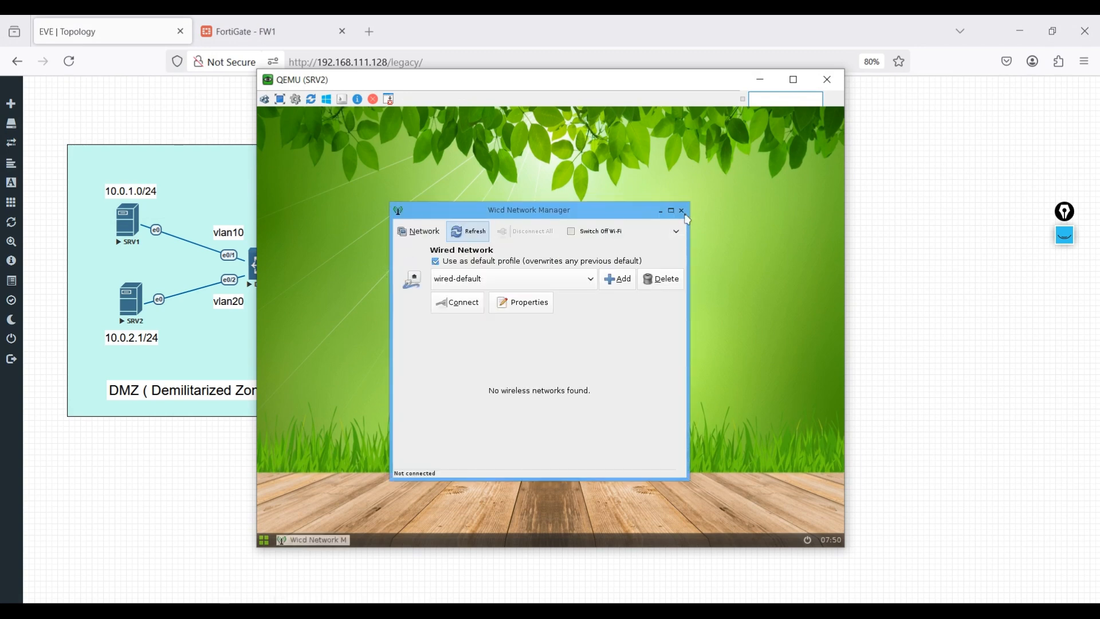
pyautogui.click(530, 310)
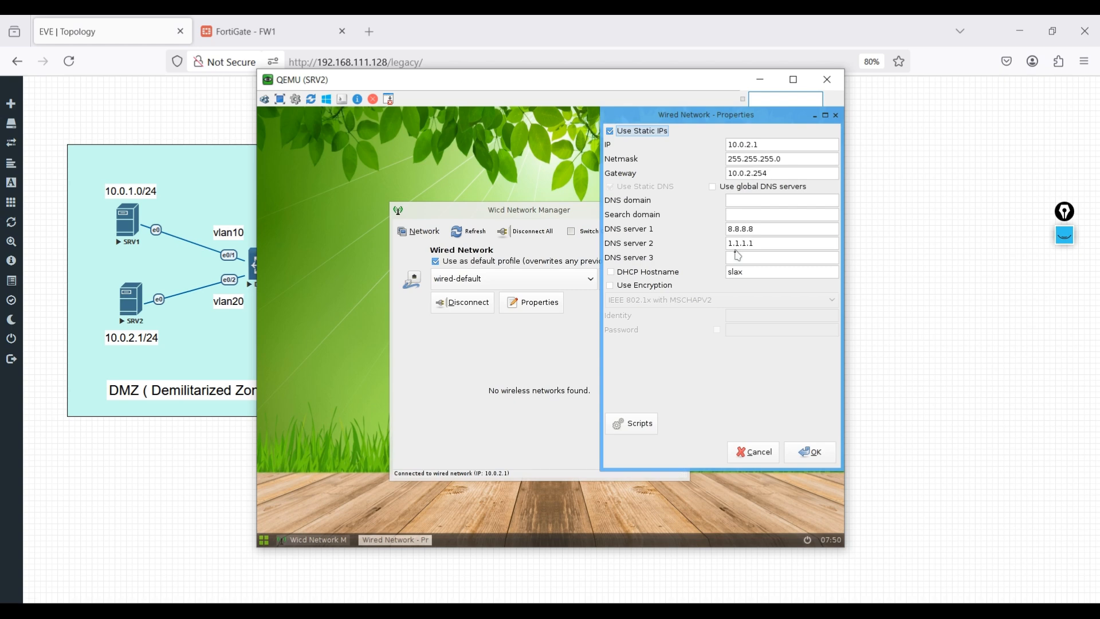
pyautogui.click(830, 456)
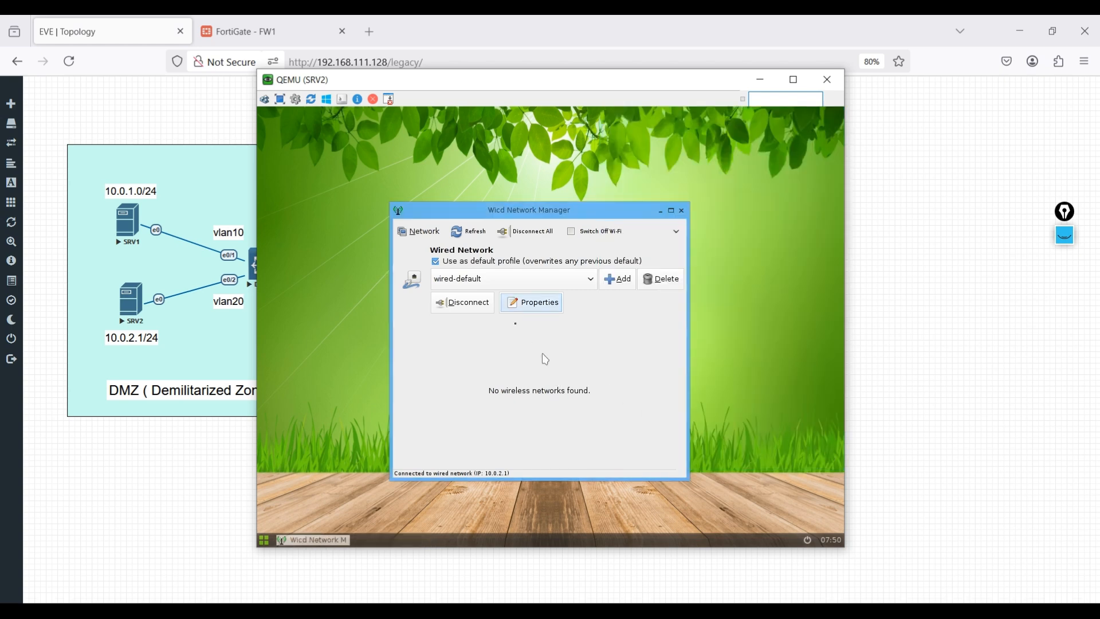
pyautogui.click(682, 211)
# - Open a terminal on SRV2 and ping 8.8.8.8 to test Internet access
pyautogui.rightClick(483, 241)
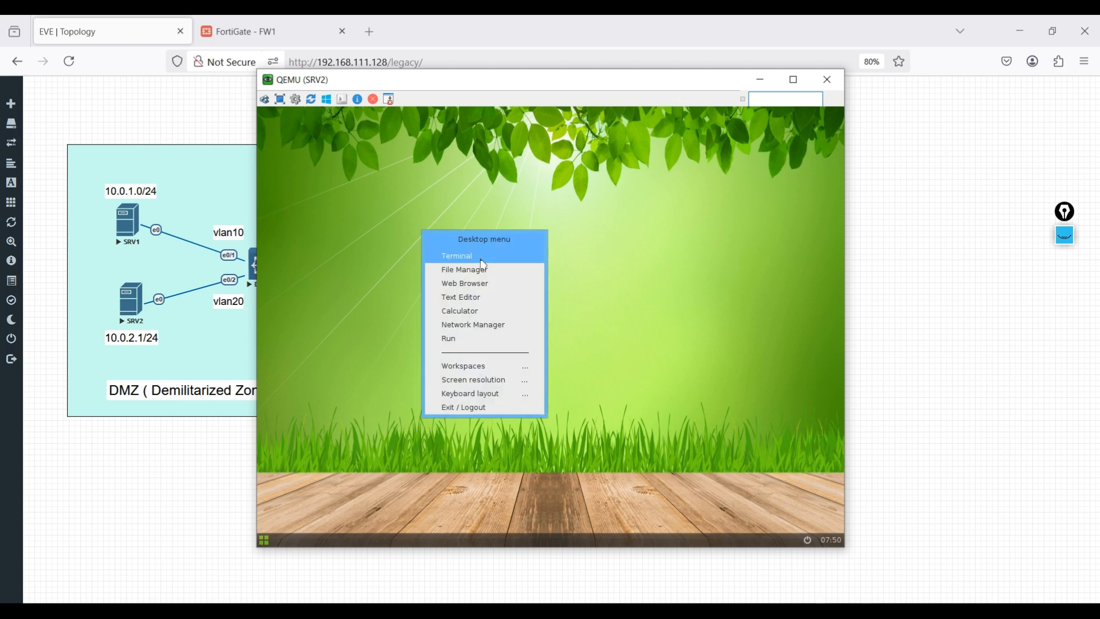
pyautogui.click(481, 259)
pyautogui.write('p')
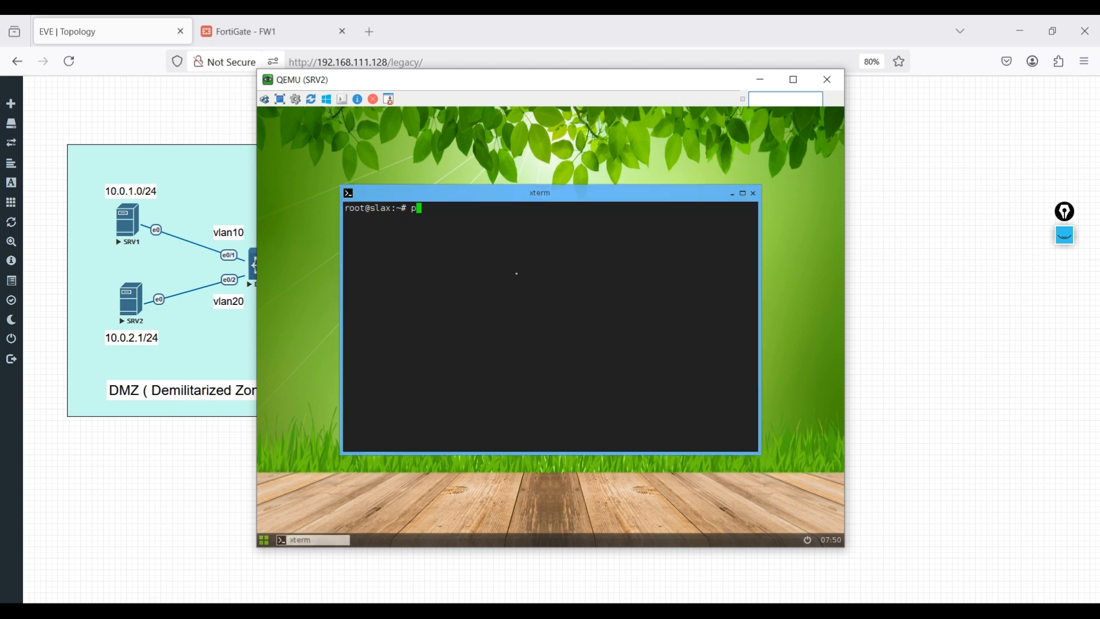
pyautogui.write('ing 8.8.8.')
pyautogui.press('Return')
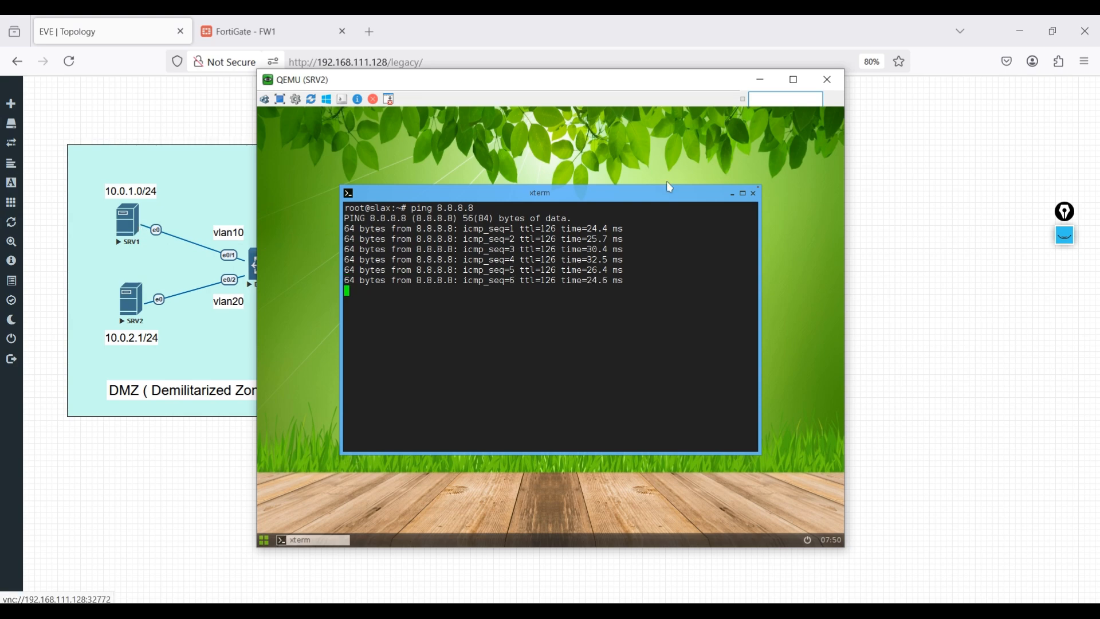
# - Switch to SRV1 and configure eth0 with static IP 10.0.1.1, mask 255.255.255.0, broadcast 10.0.1.255, gateway 10.0.1.254 and name servers 8.8.8.8 and 1.1.1.1
pyautogui.click(828, 79)
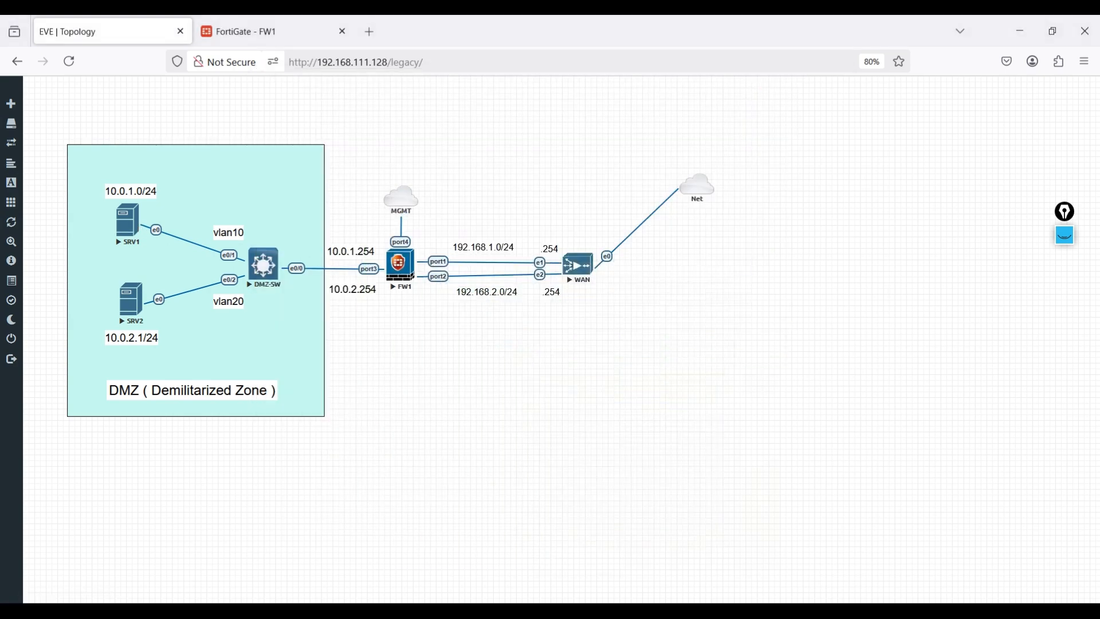
pyautogui.click(665, 552)
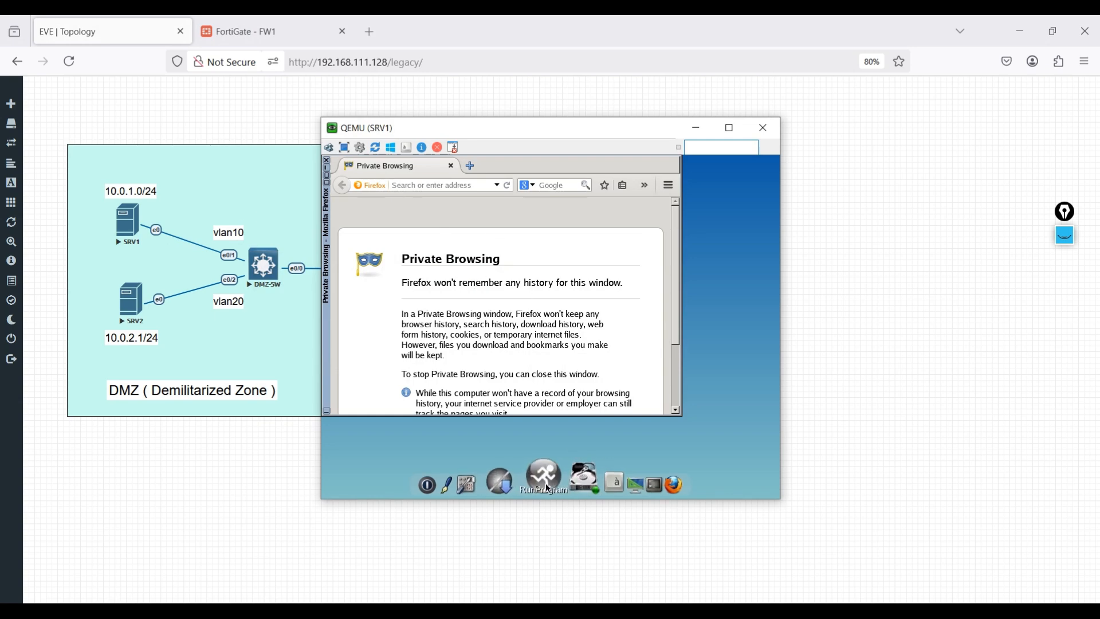
pyautogui.click(495, 480)
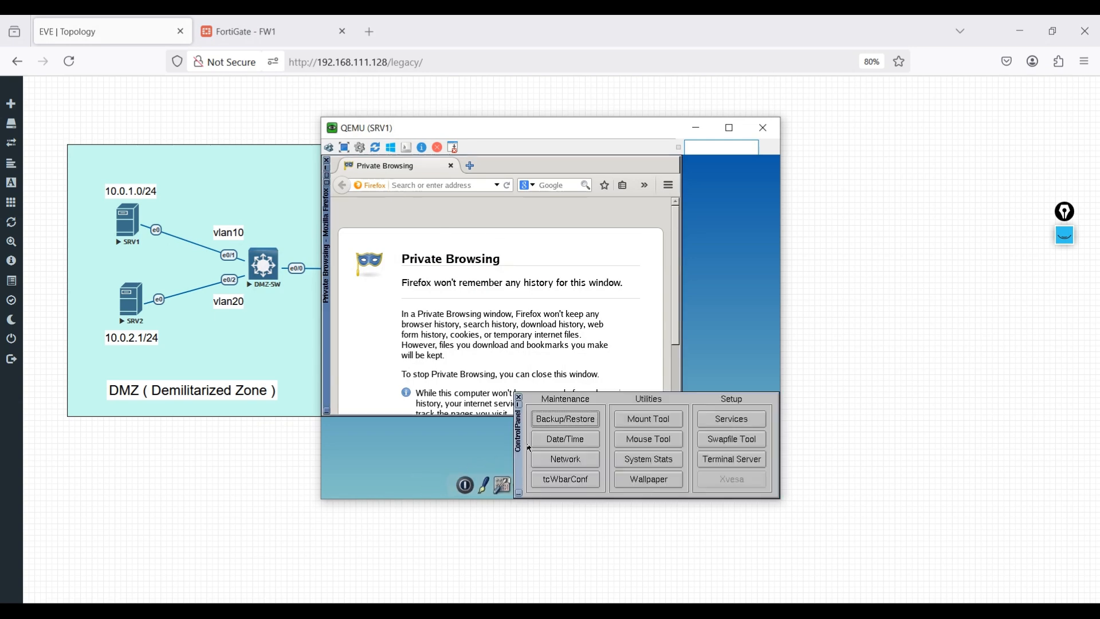
pyautogui.click(548, 461)
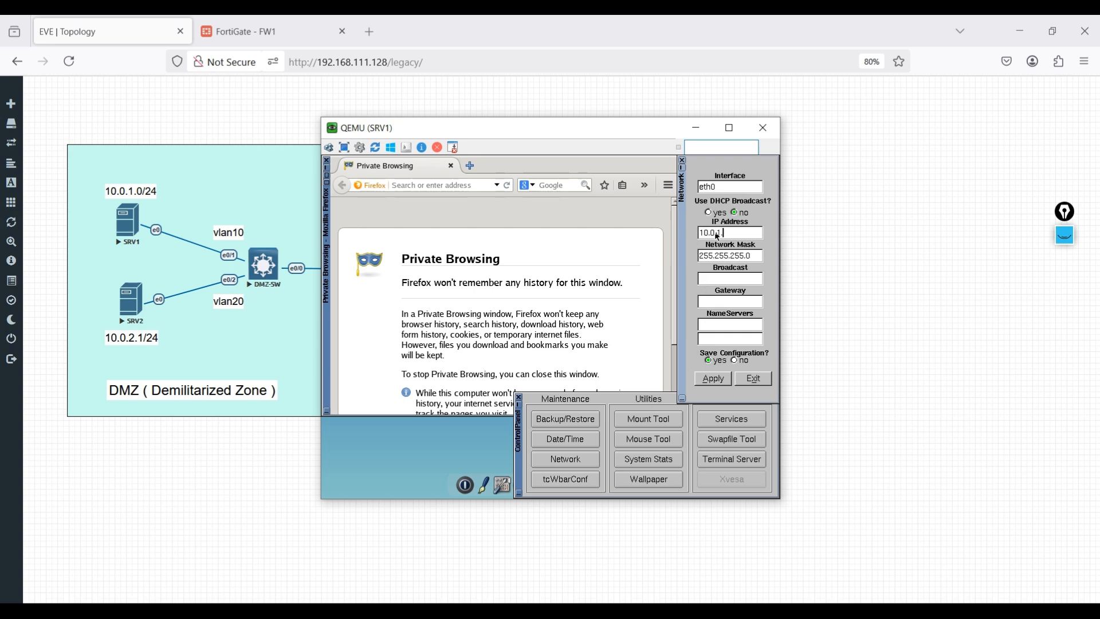
pyautogui.press('Tab')
pyautogui.press('Tab')
pyautogui.press('Tab')
pyautogui.press('Tab')
pyautogui.press('Tab')
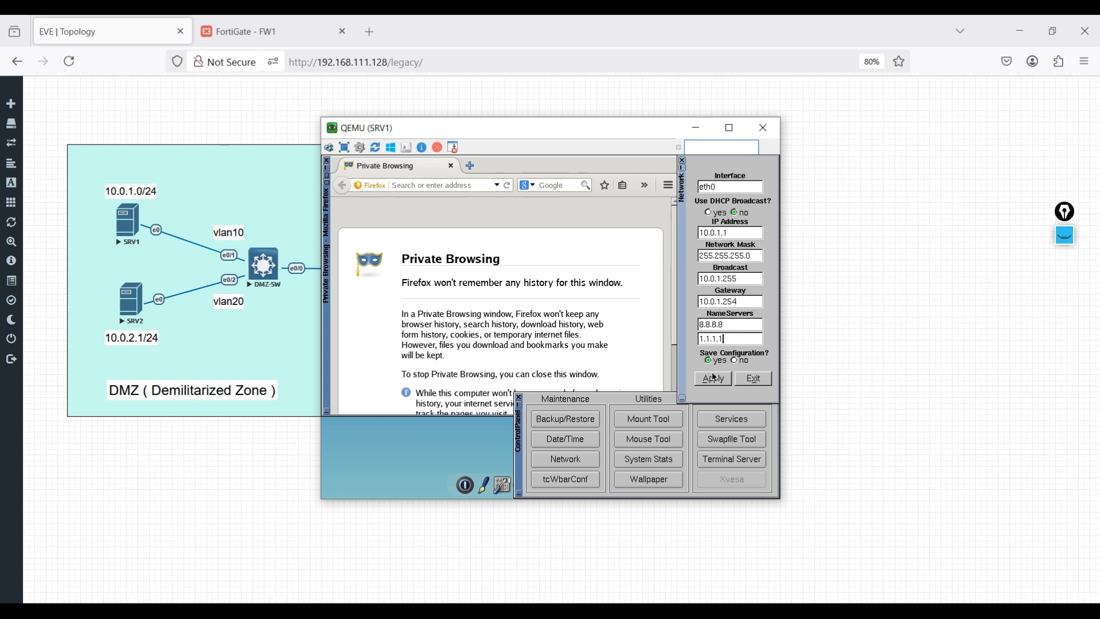
pyautogui.click(712, 380)
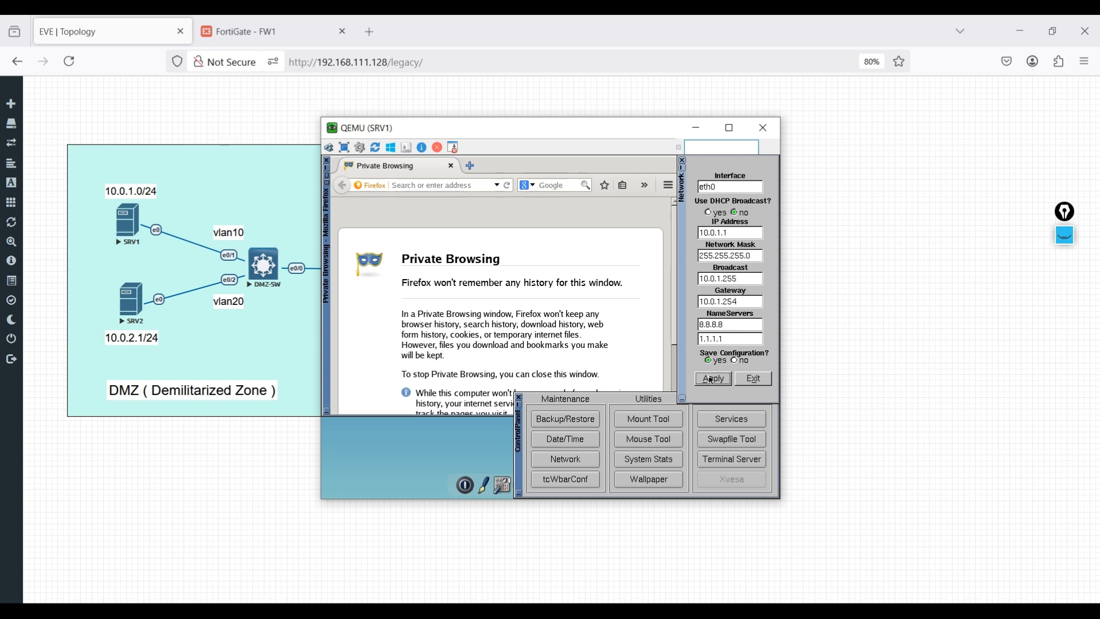
pyautogui.click(683, 162)
pyautogui.click(519, 399)
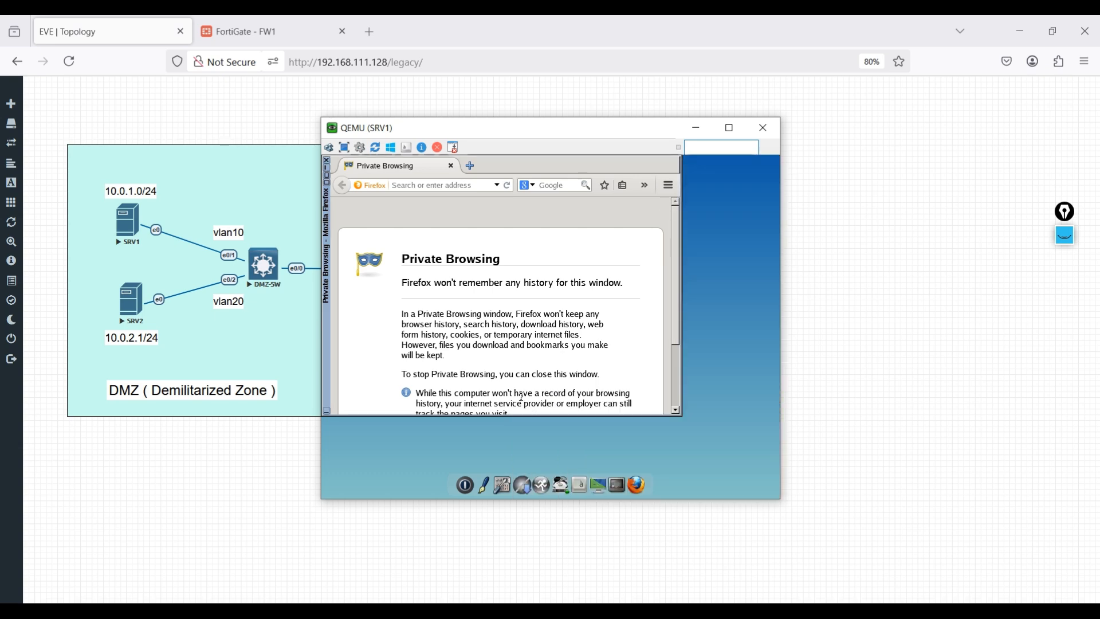
# - Close SRV1's web browser and ping 8.8.8.8 from a terminal on SRV1
pyautogui.click(328, 163)
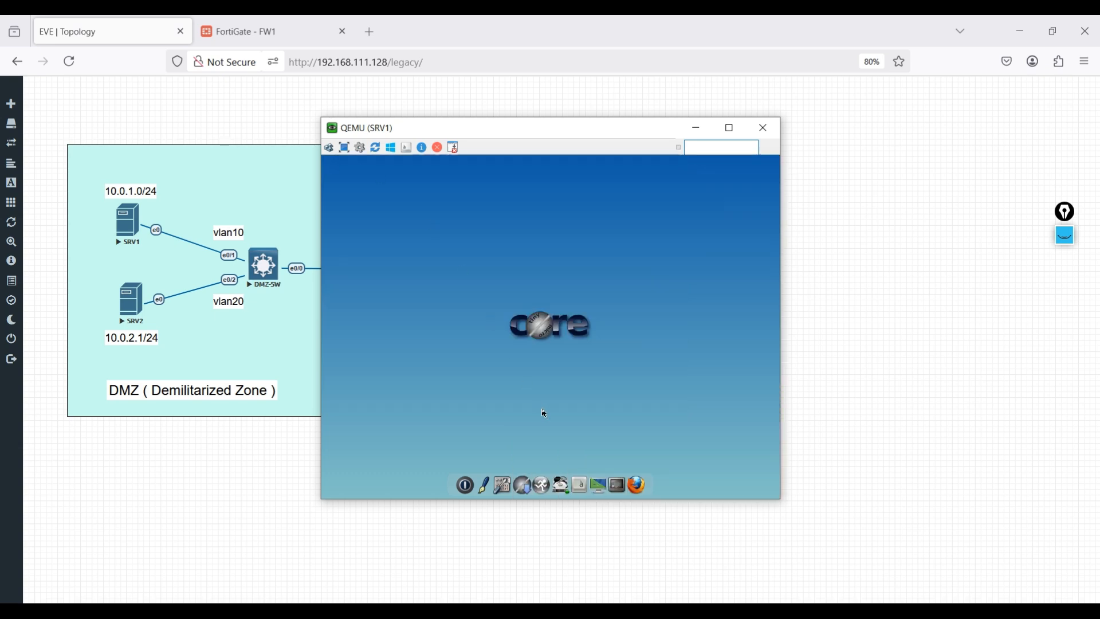
pyautogui.click(619, 483)
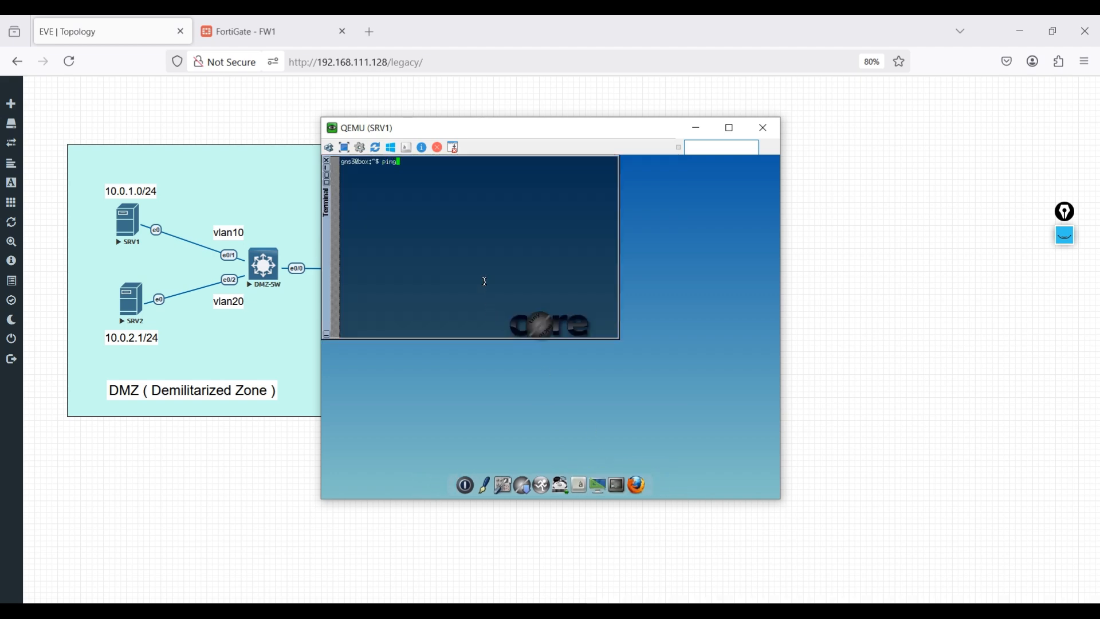
pyautogui.write('ping 8.8.8.8')
pyautogui.press('Return')
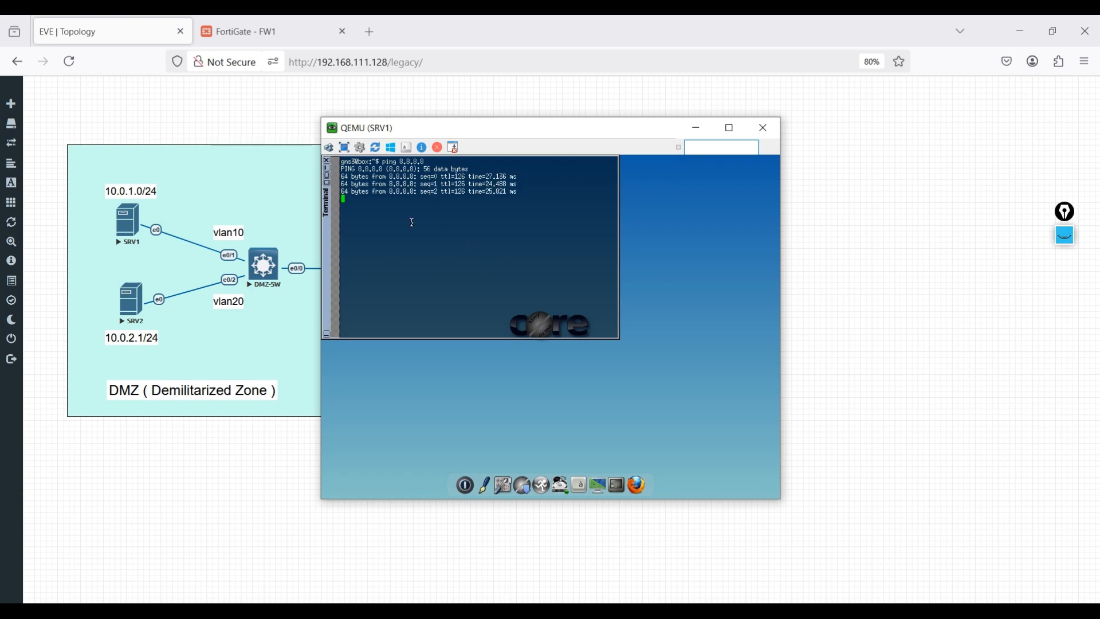
# - Switch to the SRV2 console and open its web browser
pyautogui.click(720, 611)
pyautogui.click(745, 562)
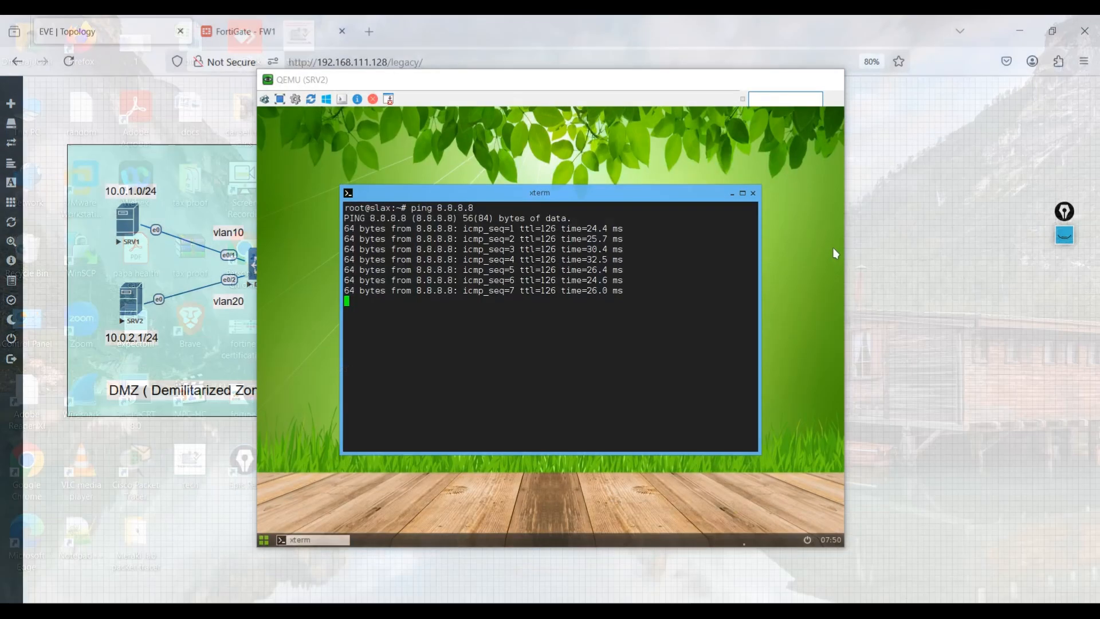
pyautogui.rightClick(364, 127)
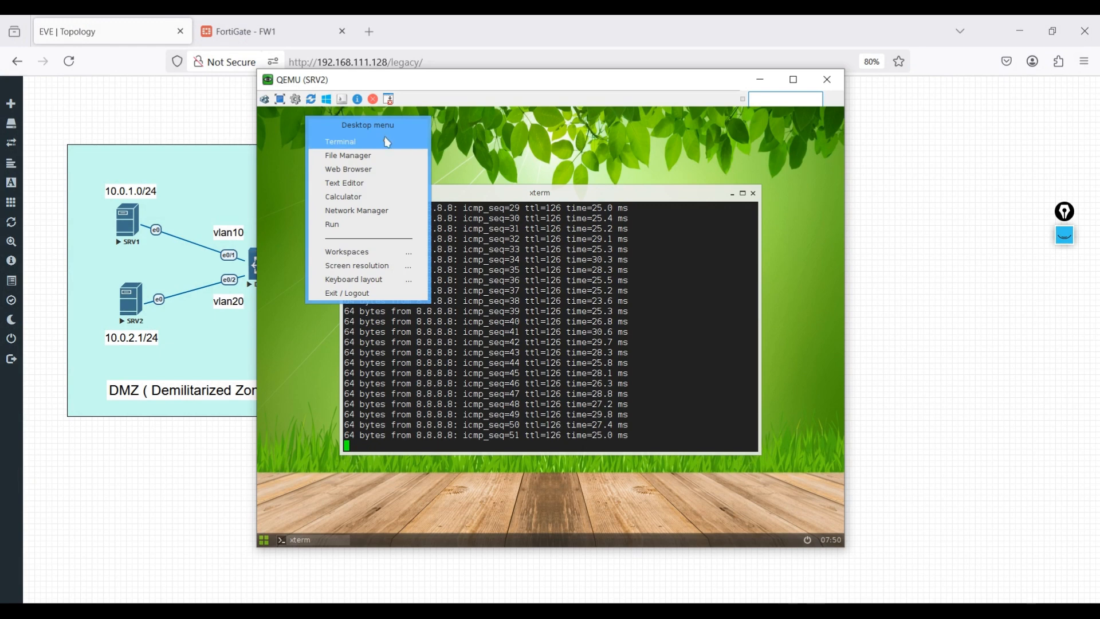
pyautogui.click(372, 169)
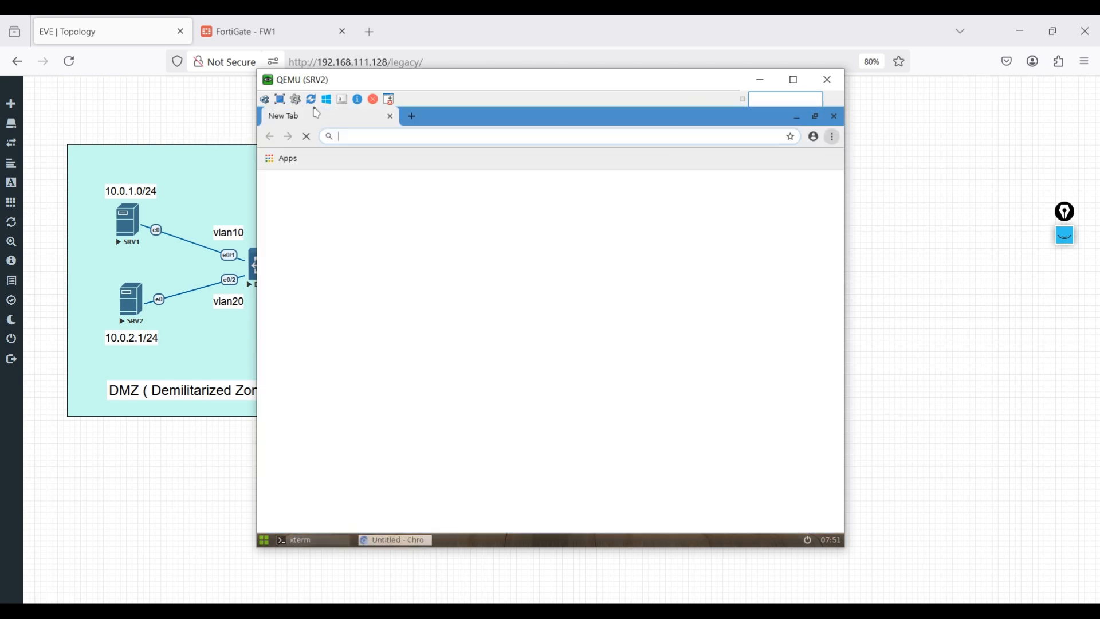
# - Load fb.com and youtube.com in separate tabs of SRV2's browser and check both pages to test web access
pyautogui.write('fb.com')
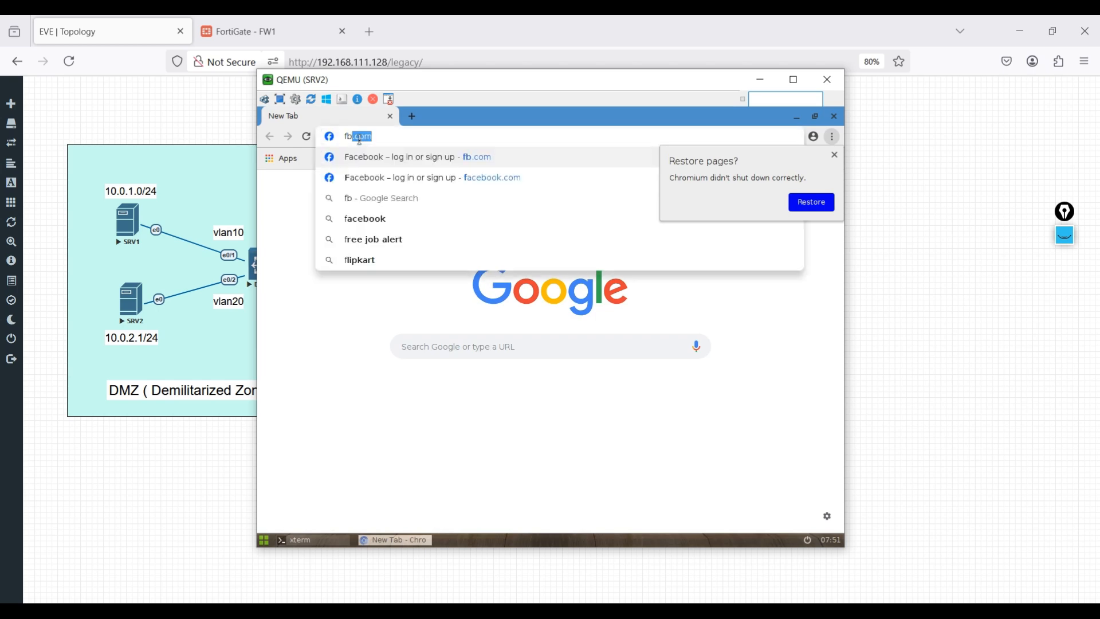
pyautogui.press('Return')
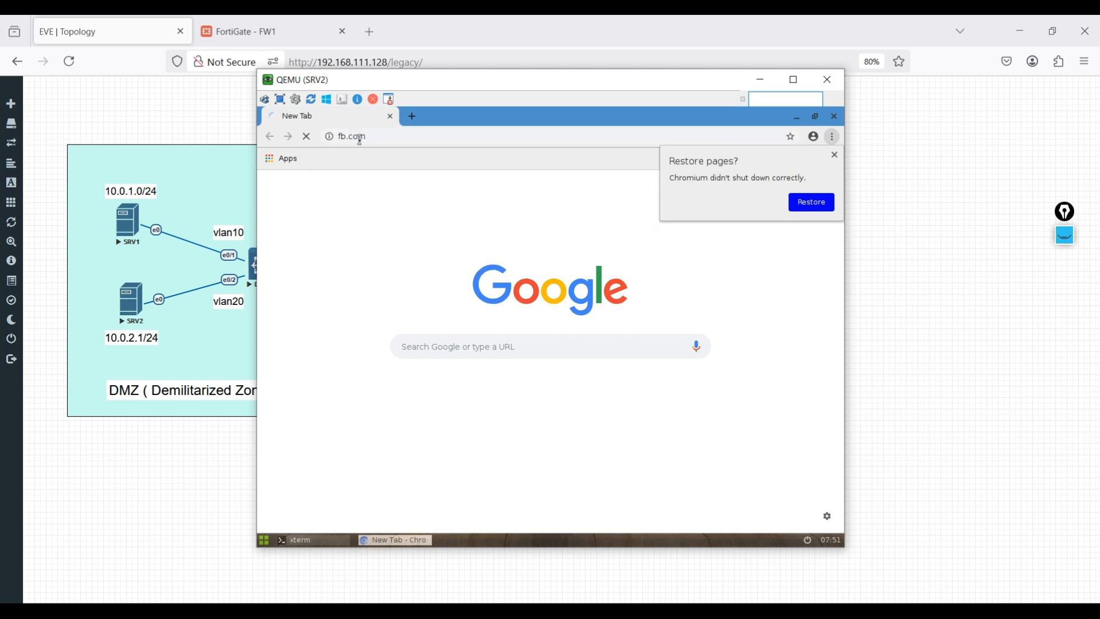
pyautogui.click(412, 116)
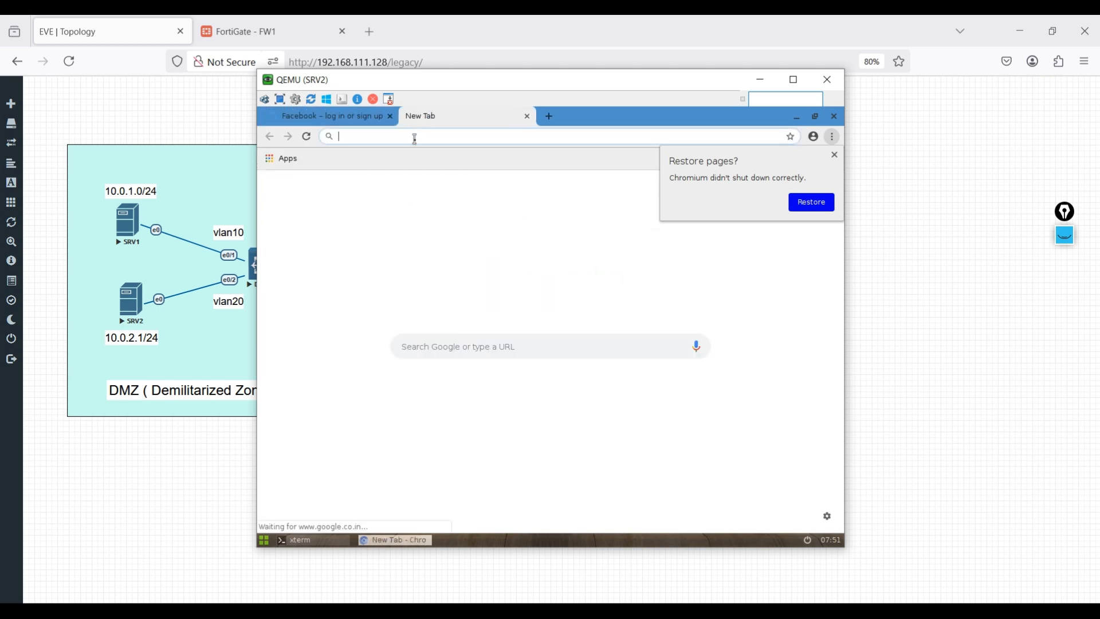
pyautogui.write('youtube.com')
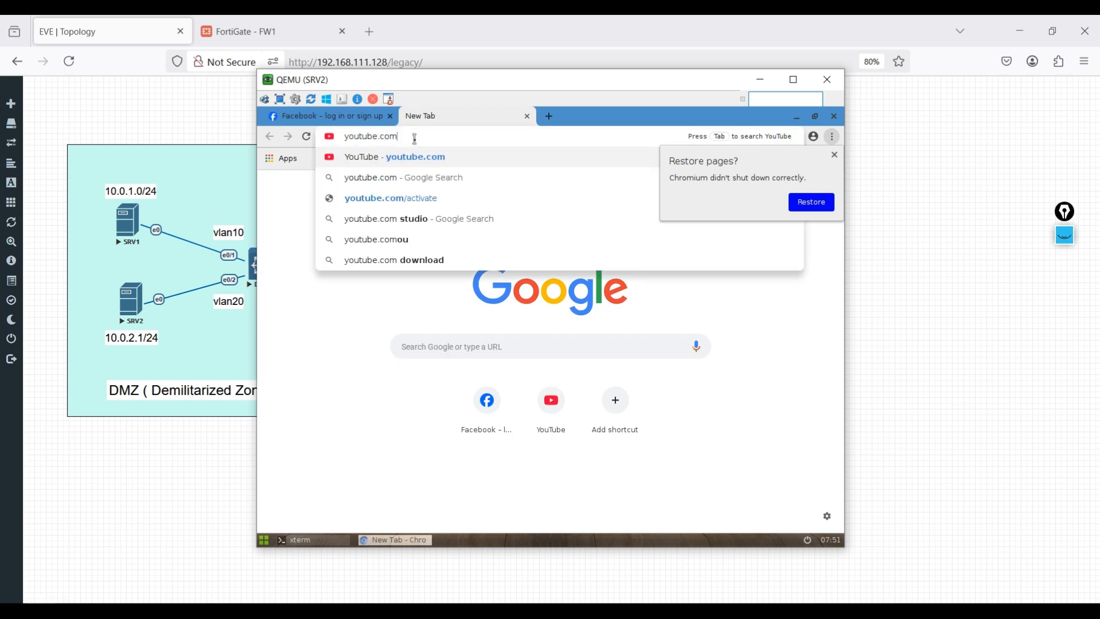
pyautogui.press('Return')
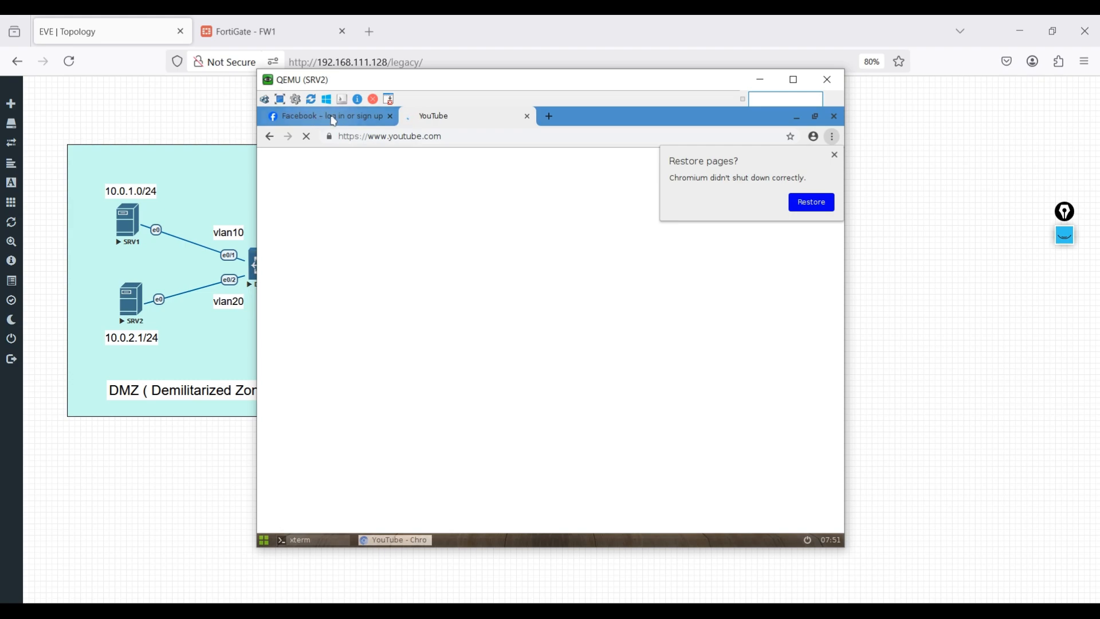
pyautogui.click(335, 122)
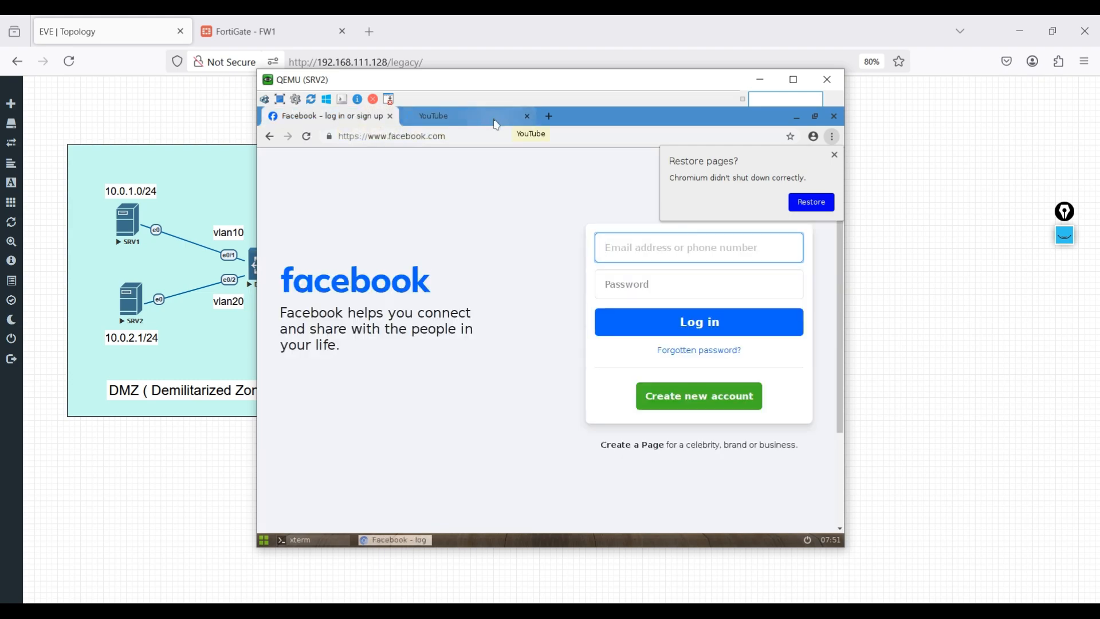
pyautogui.click(498, 118)
# - Minimize the SRV2 and SRV1 consoles, switch to the FortiGate FW1 page and review the traffic in FortiView Sessions
pyautogui.click(765, 86)
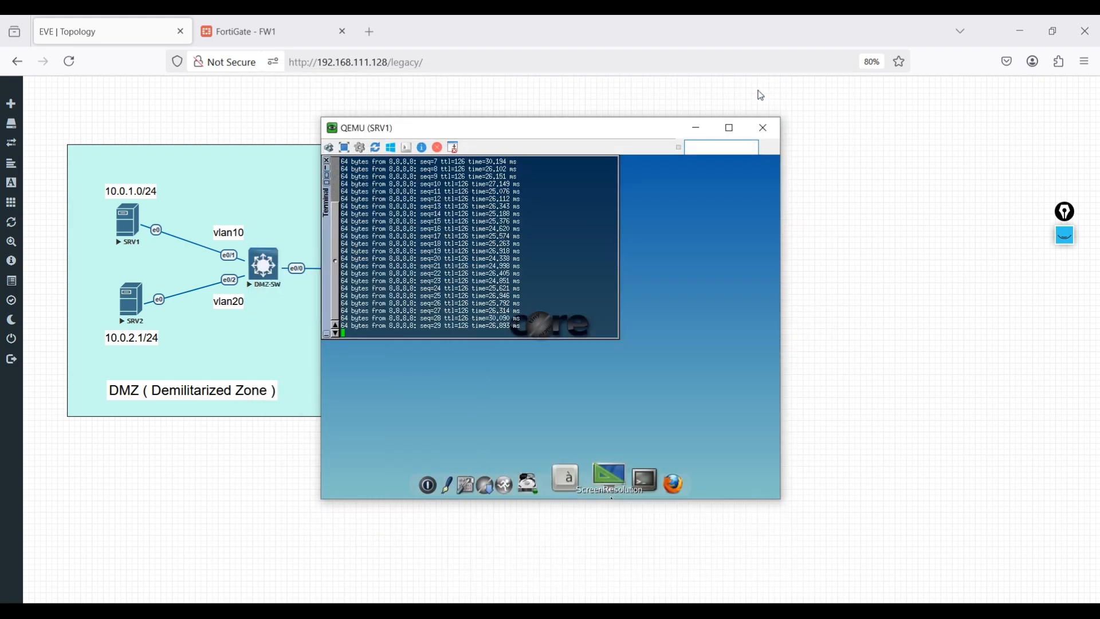
pyautogui.click(693, 128)
pyautogui.click(268, 18)
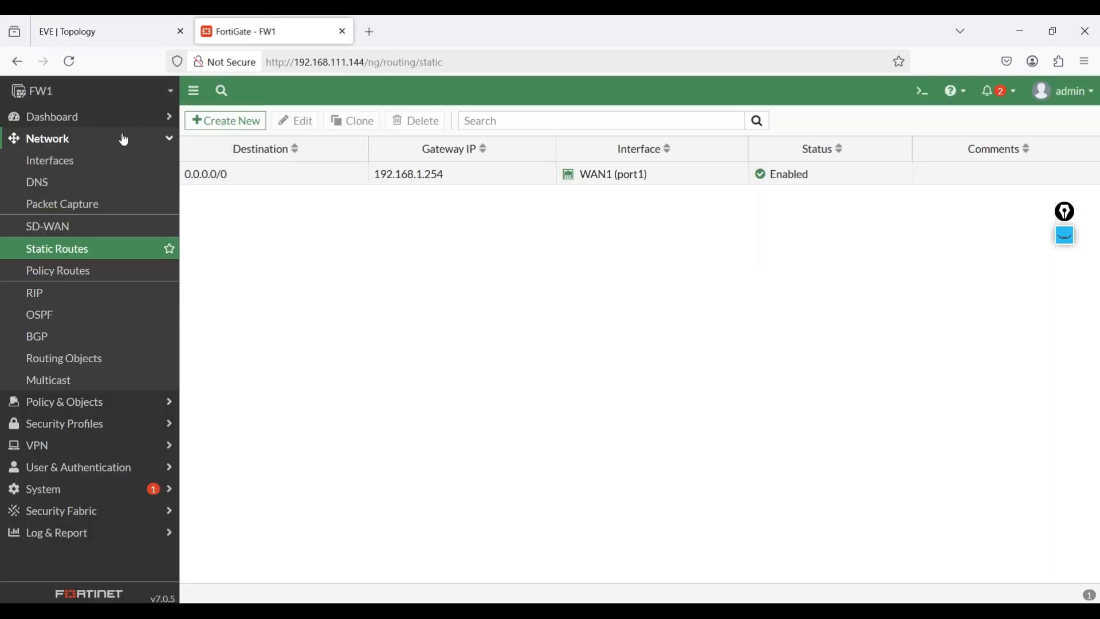
pyautogui.click(37, 120)
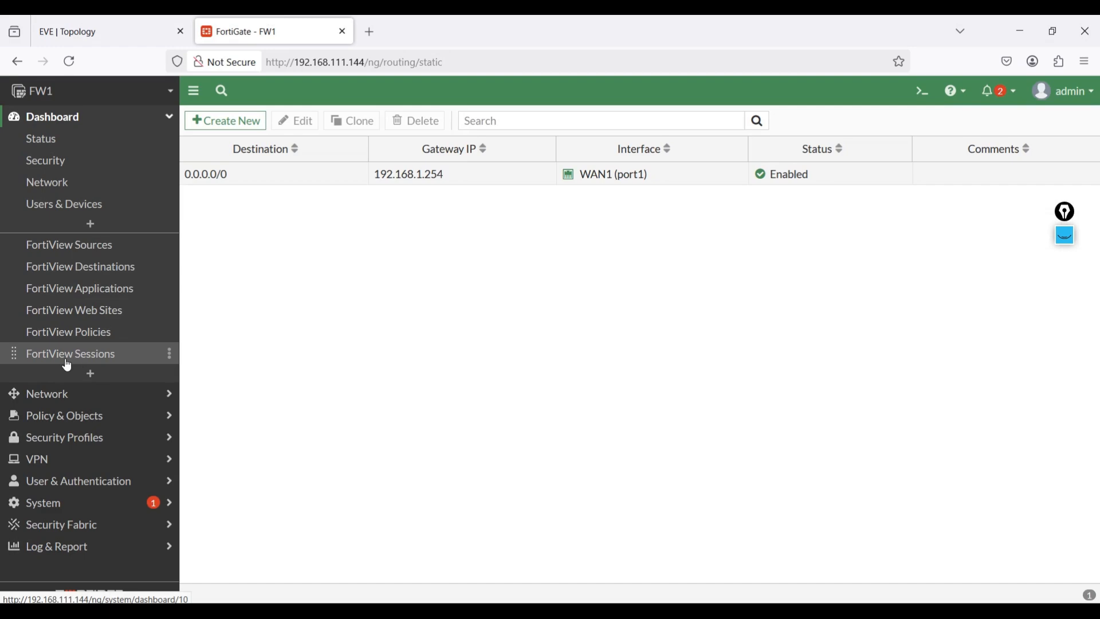
pyautogui.click(86, 356)
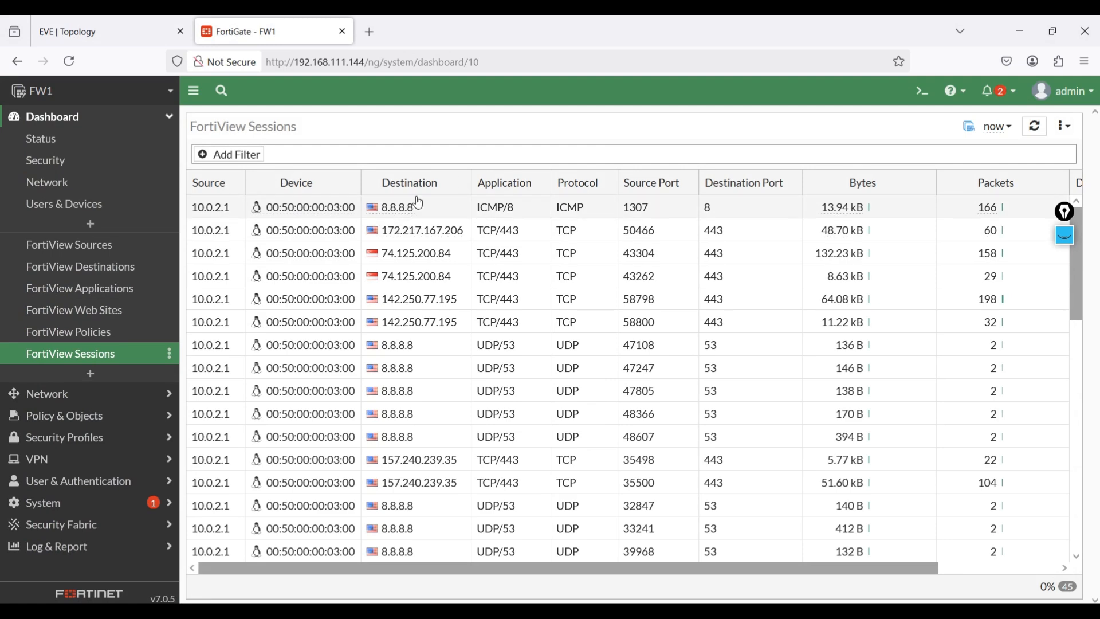
pyautogui.scroll(-10, 437, 316)
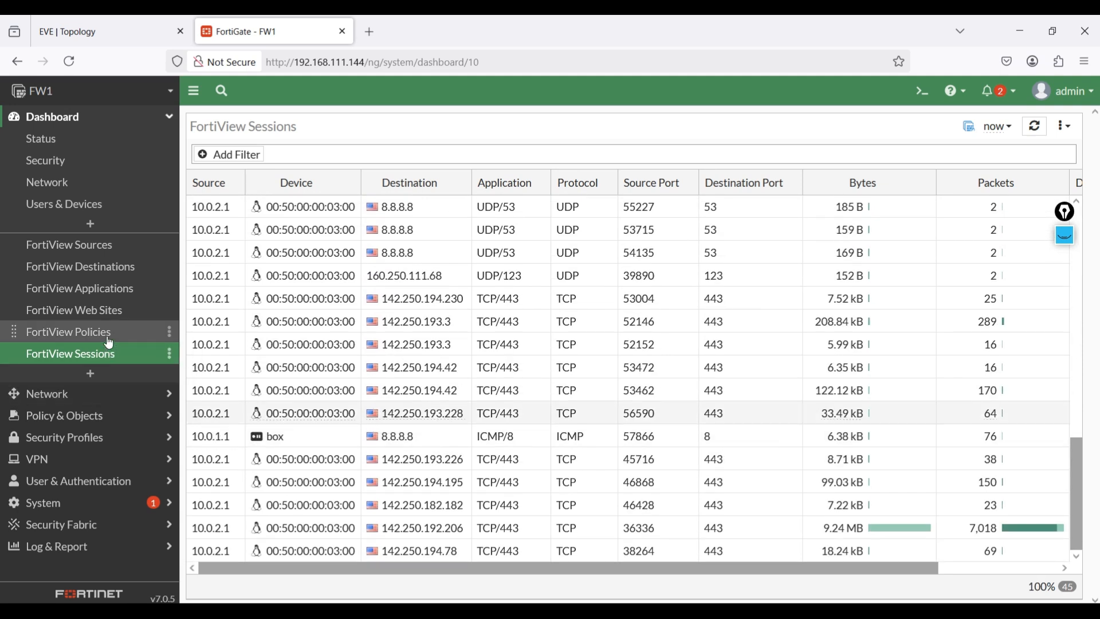
# - Review the FortiView Sources, Destinations and Applications dashboards for the DMZ servers' traffic
pyautogui.click(95, 253)
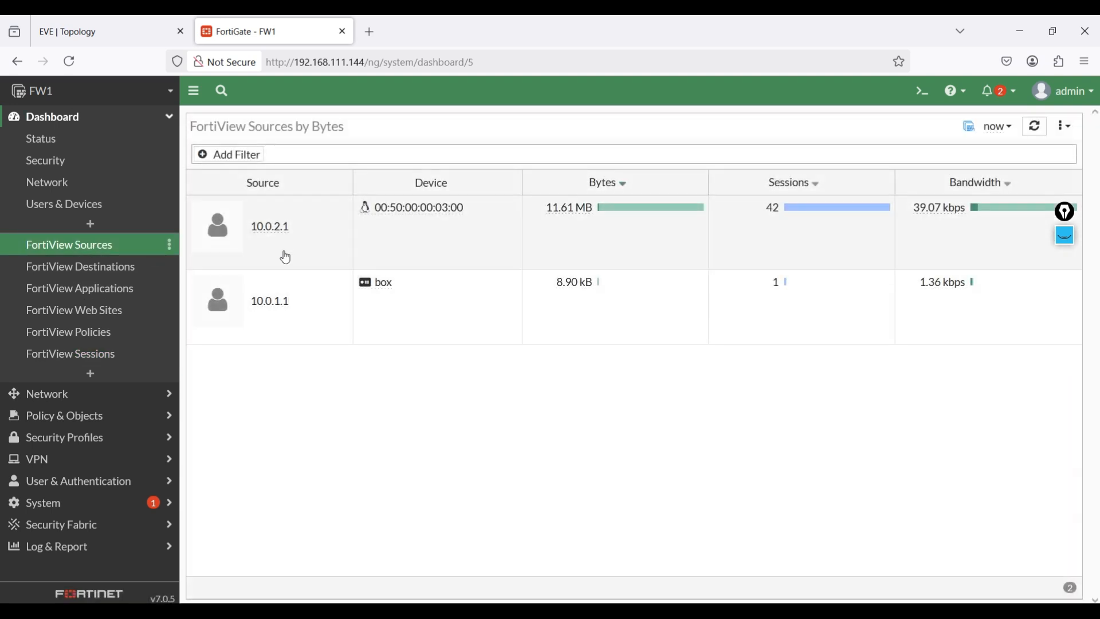
pyautogui.click(101, 276)
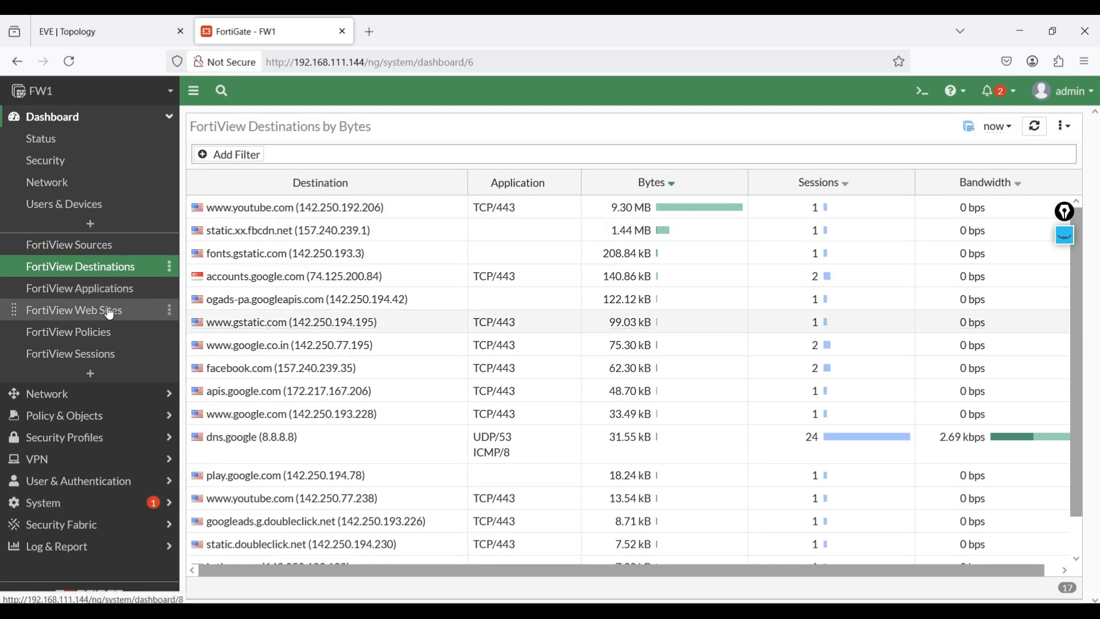
pyautogui.click(105, 288)
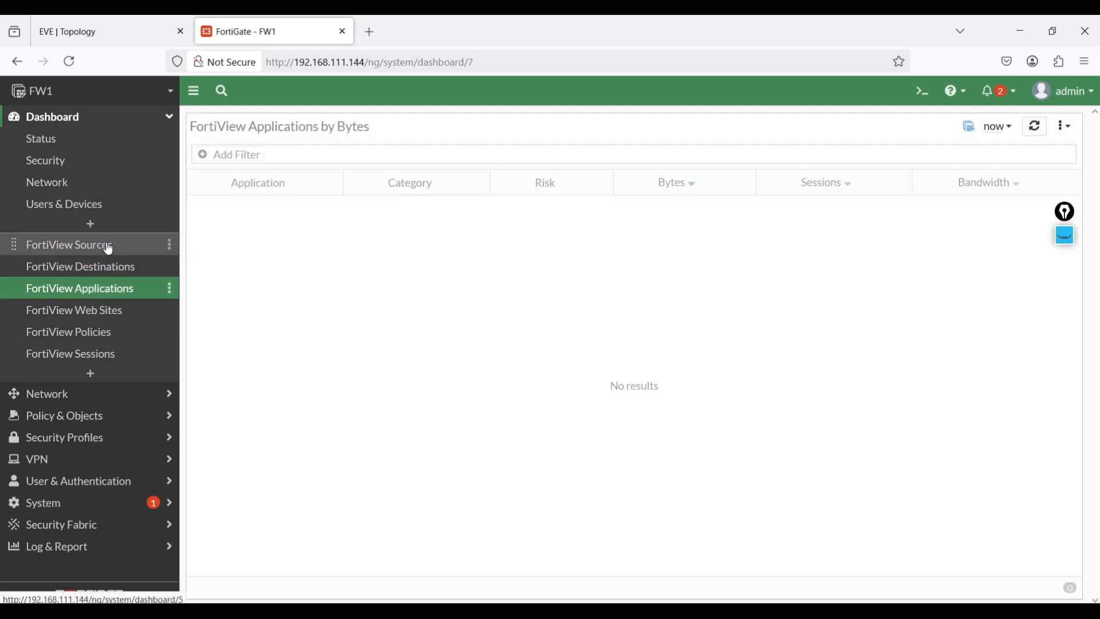
# - Examine the Forward Traffic log, including the destination interface details of its entries
pyautogui.click(80, 547)
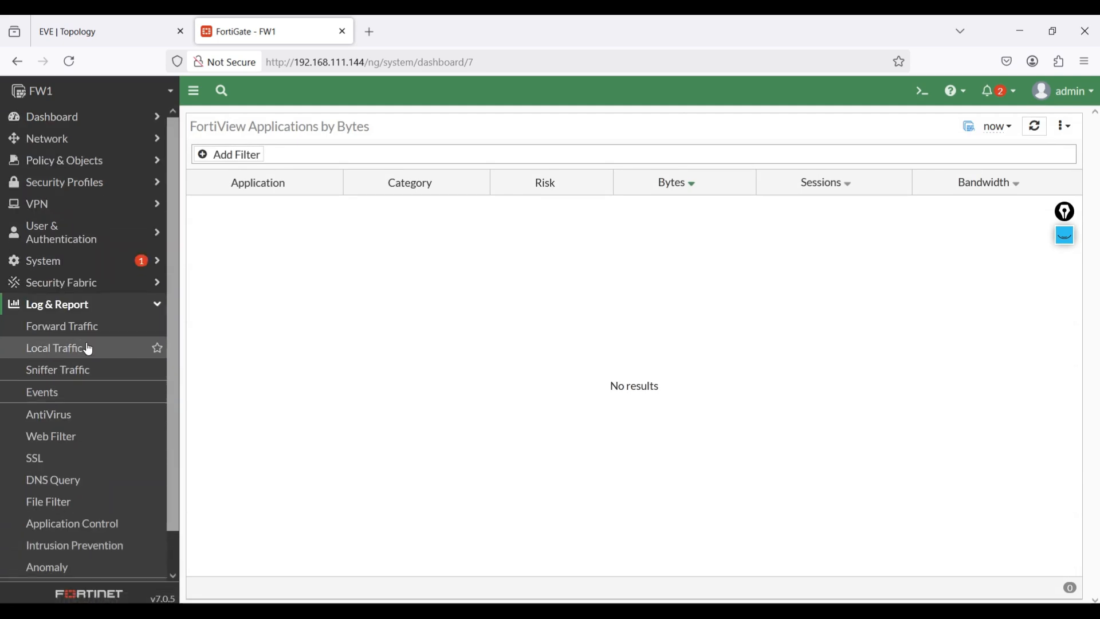
pyautogui.click(79, 334)
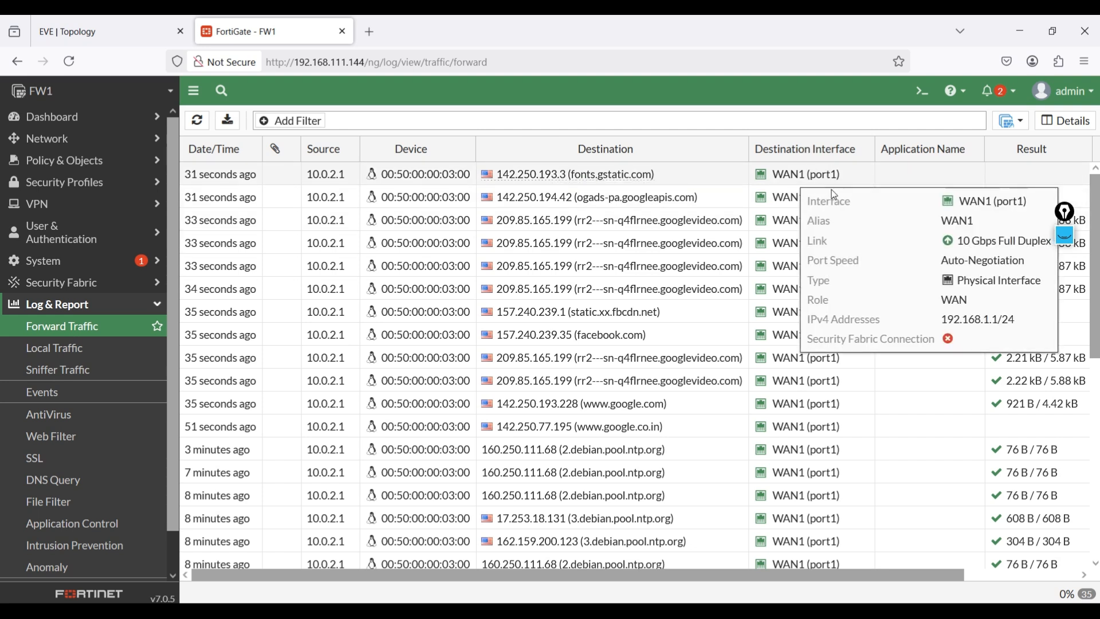
pyautogui.moveTo(836, 185)
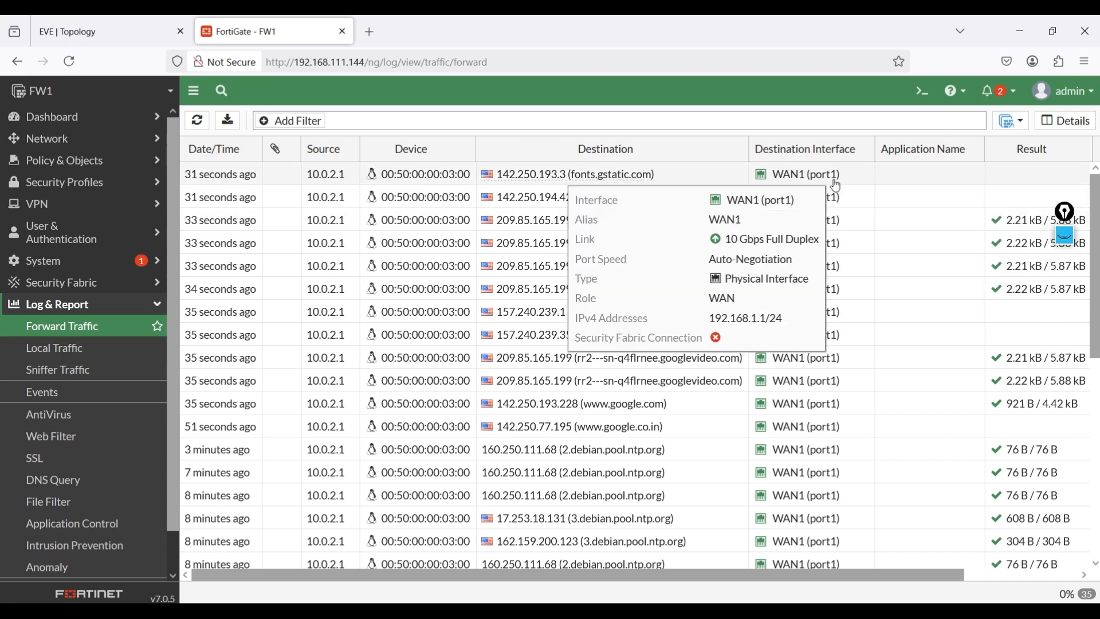
pyautogui.scroll(-10, 366, 330)
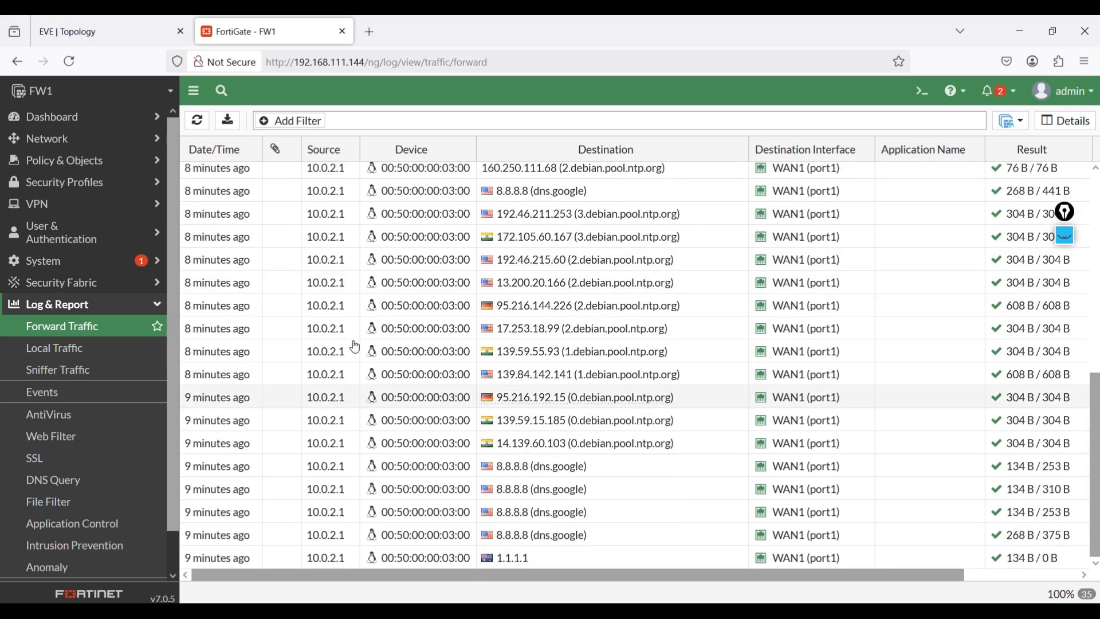
pyautogui.scroll(10, 367, 329)
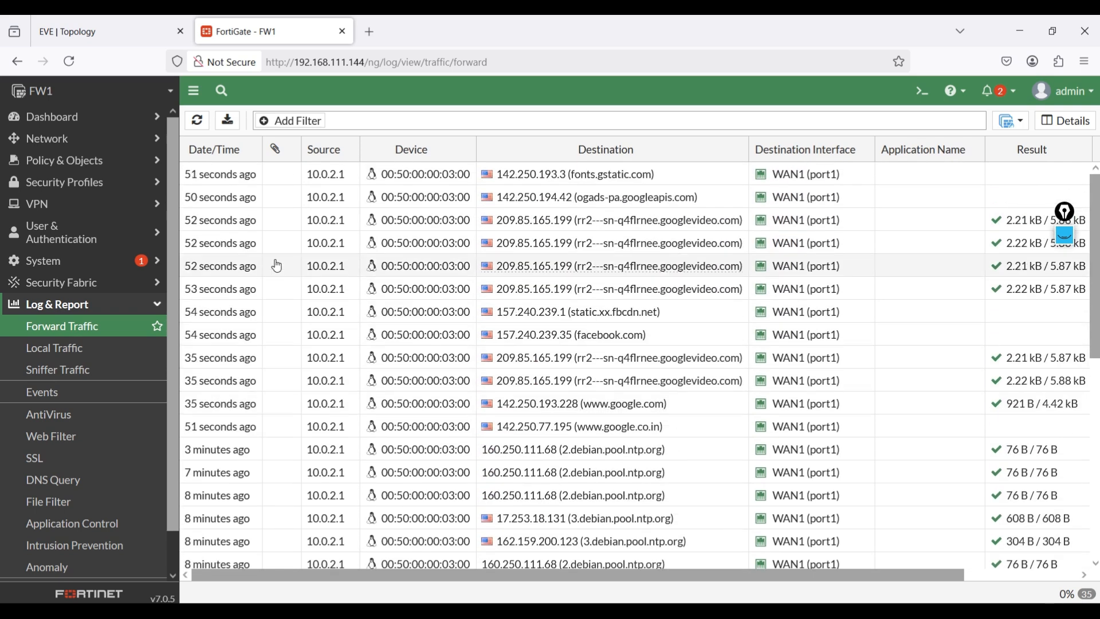
# - Filter FortiView Sessions by source IP 10.0.1.1 to inspect SRV1's traffic, and return to the EVE topology
pyautogui.click(87, 120)
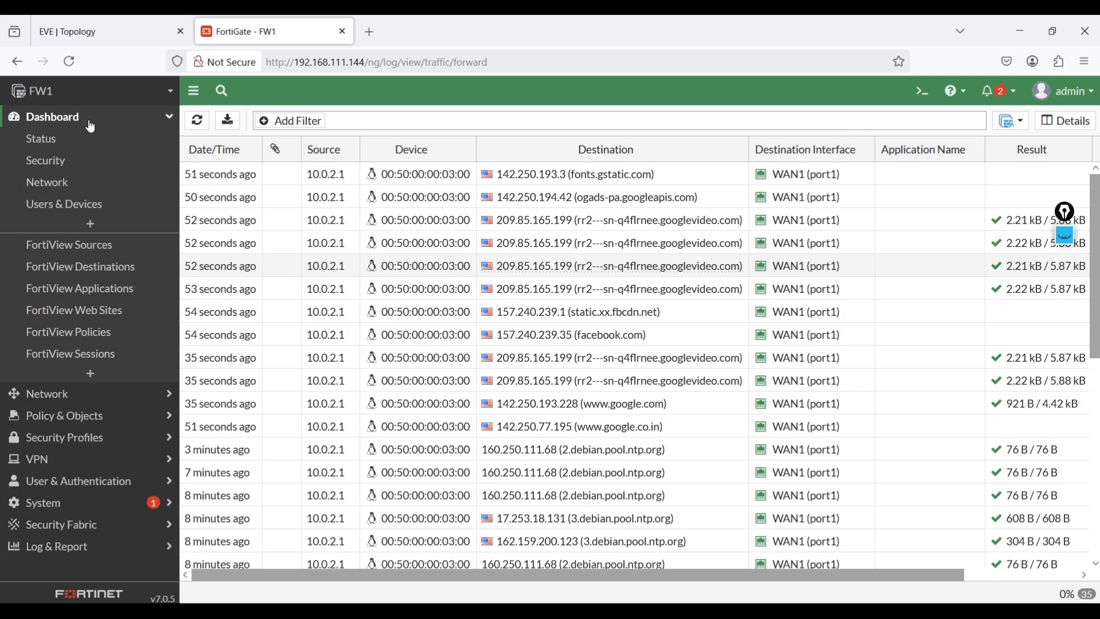
pyautogui.click(88, 354)
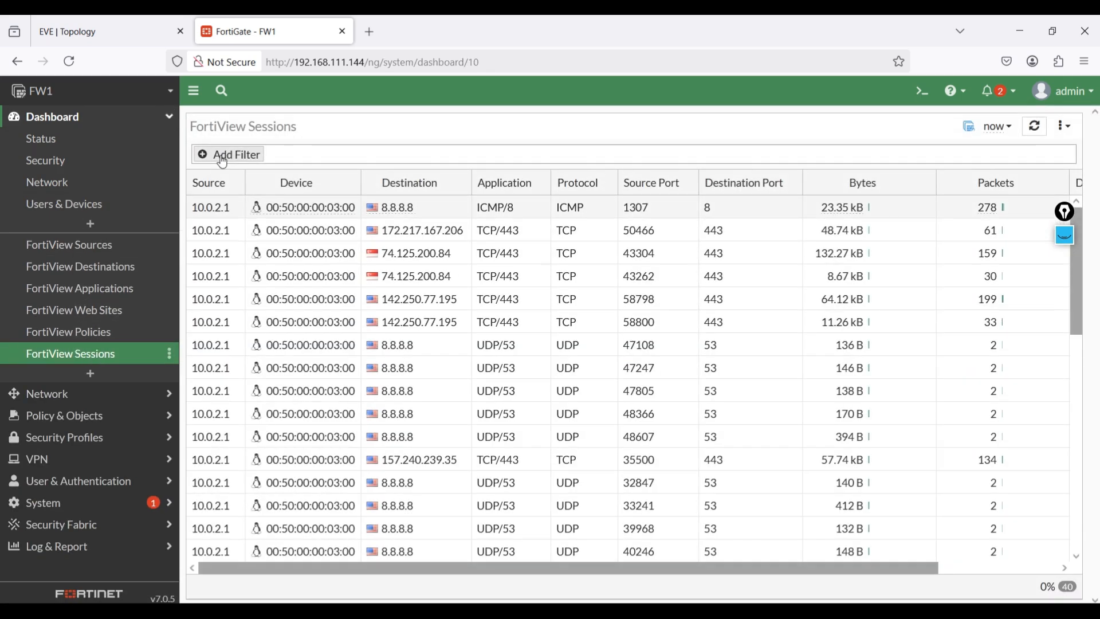
pyautogui.click(223, 160)
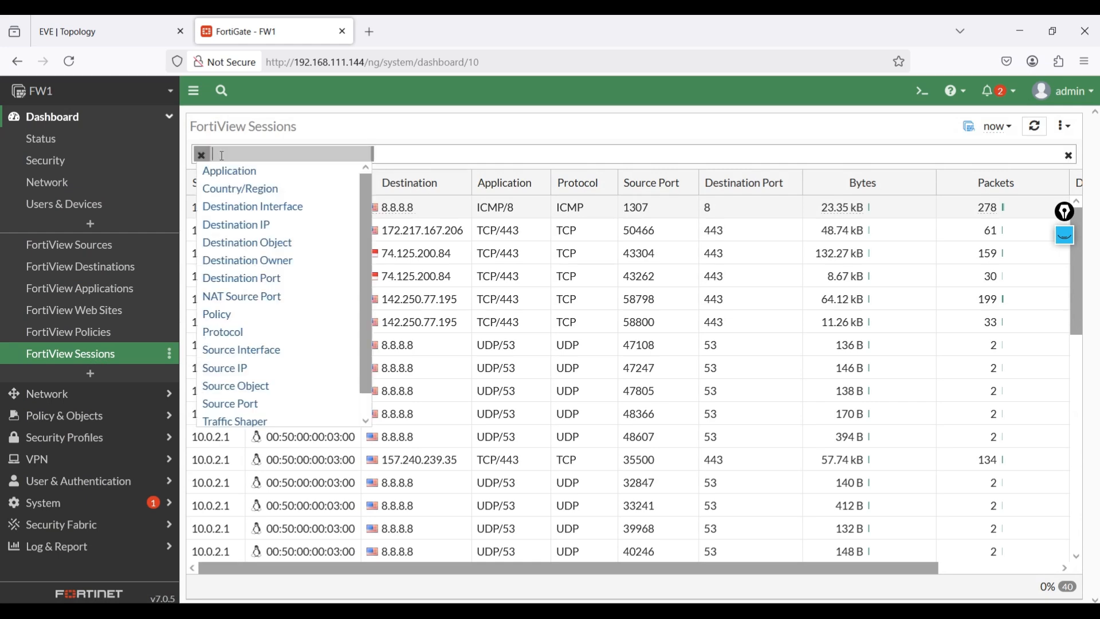
pyautogui.click(440, 156)
pyautogui.click(206, 155)
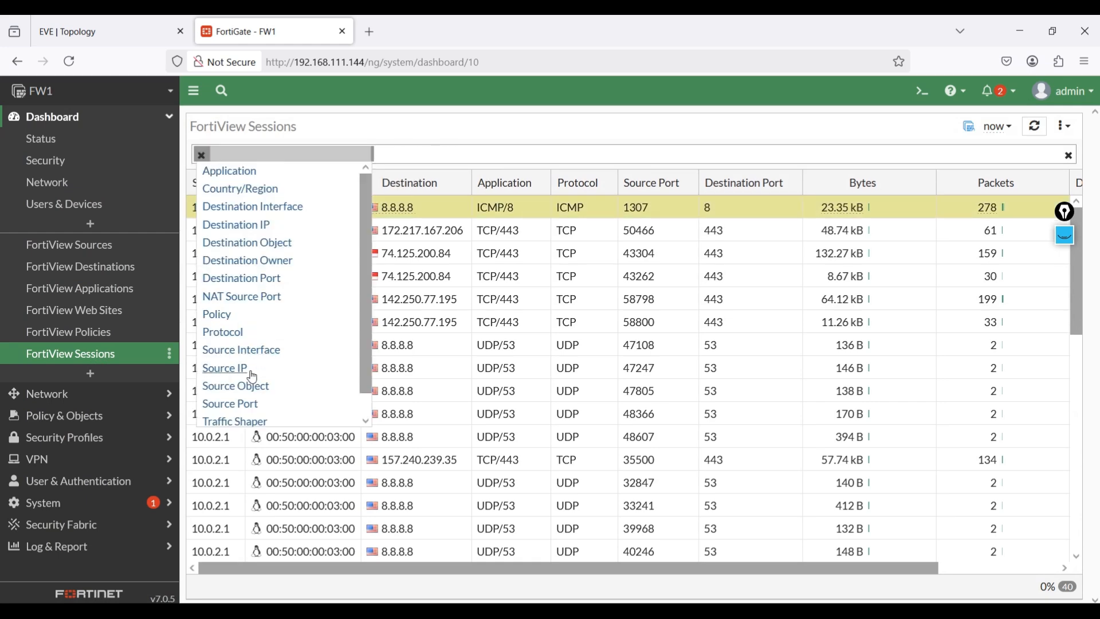
pyautogui.click(241, 369)
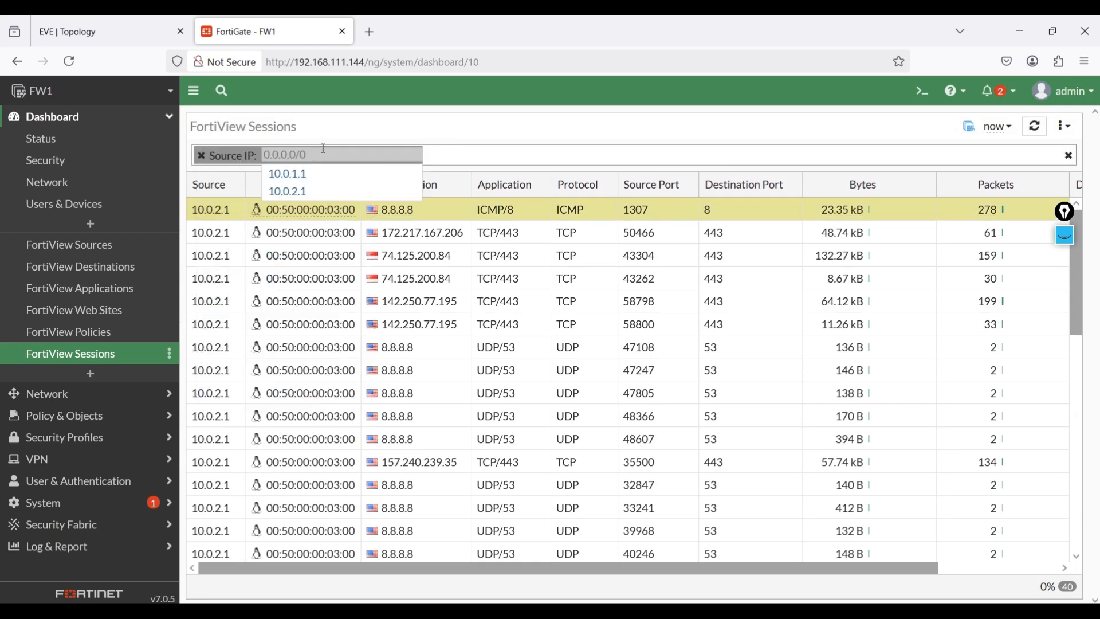
pyautogui.click(288, 175)
pyautogui.click(259, 263)
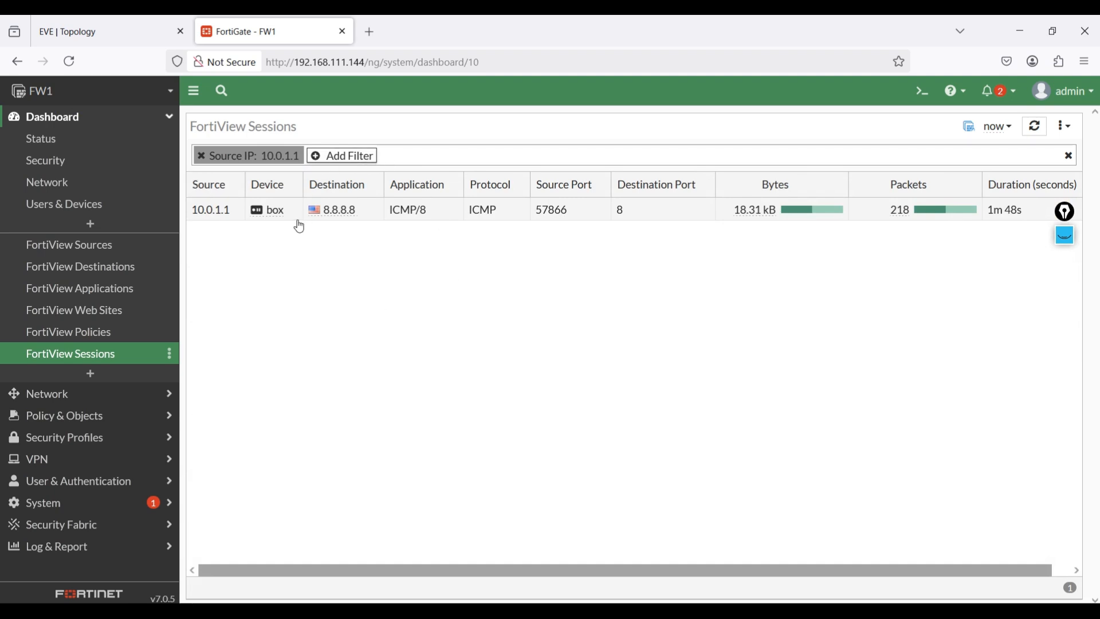
pyautogui.click(99, 24)
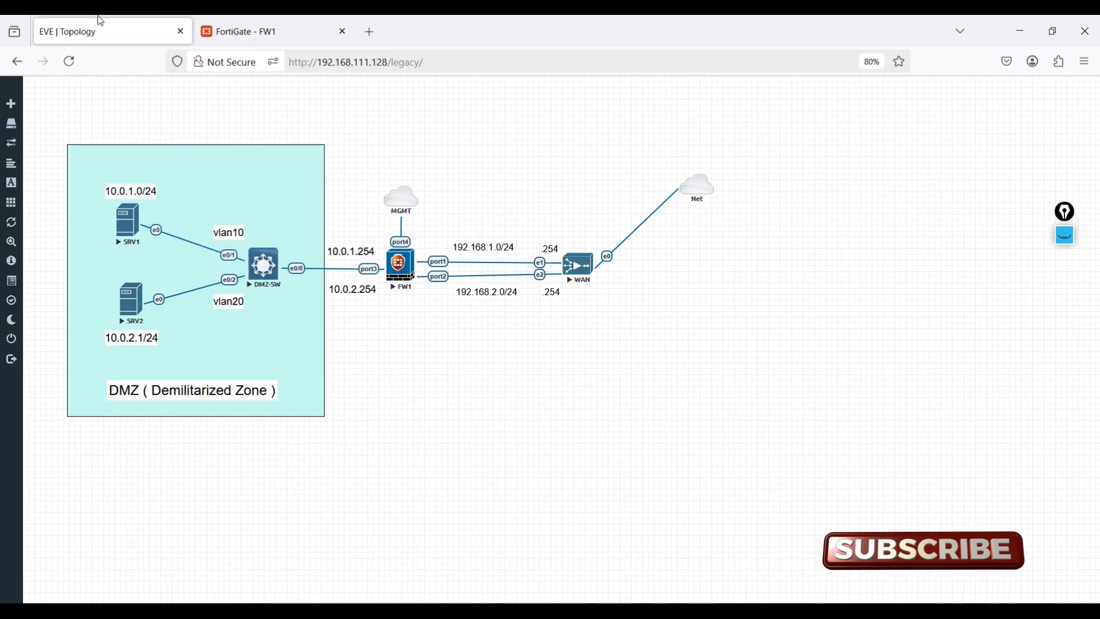